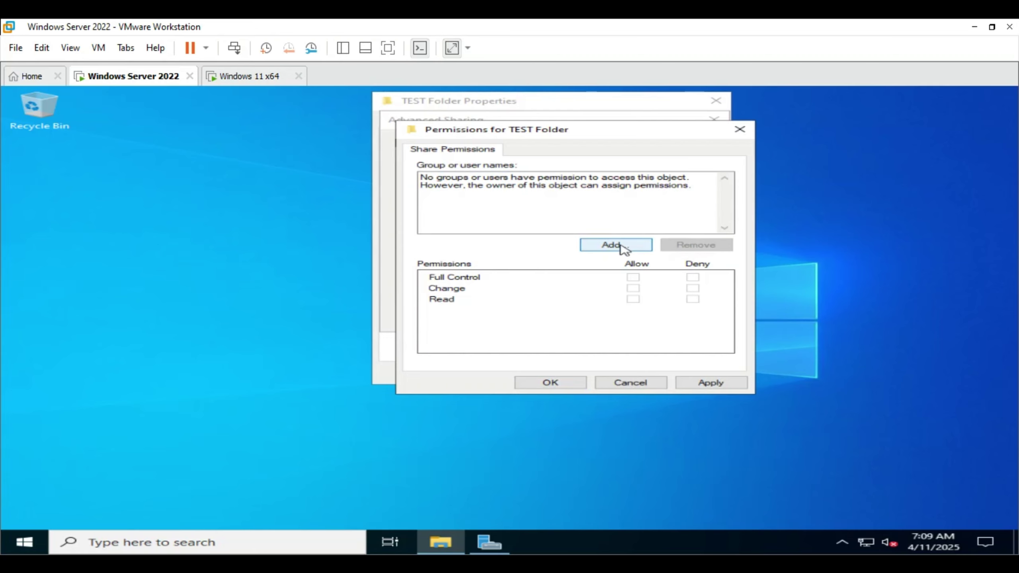
- Find TEST USER in the directory and add it to the share permissions
{"action": "left_click", "coordinate": [621, 247]}
{"action": "left_click", "coordinate": [487, 281]}
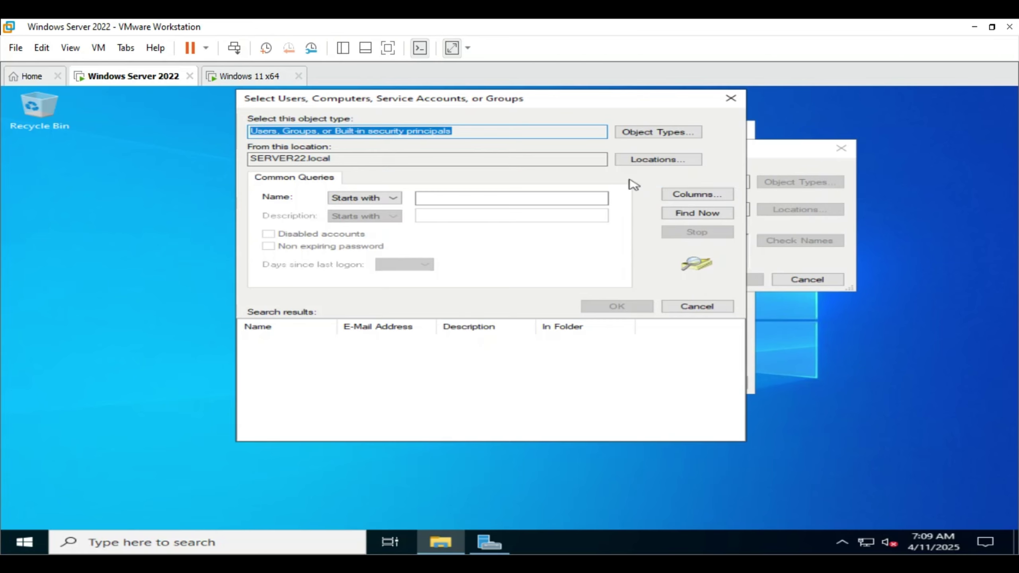
{"action": "left_click", "coordinate": [709, 217]}
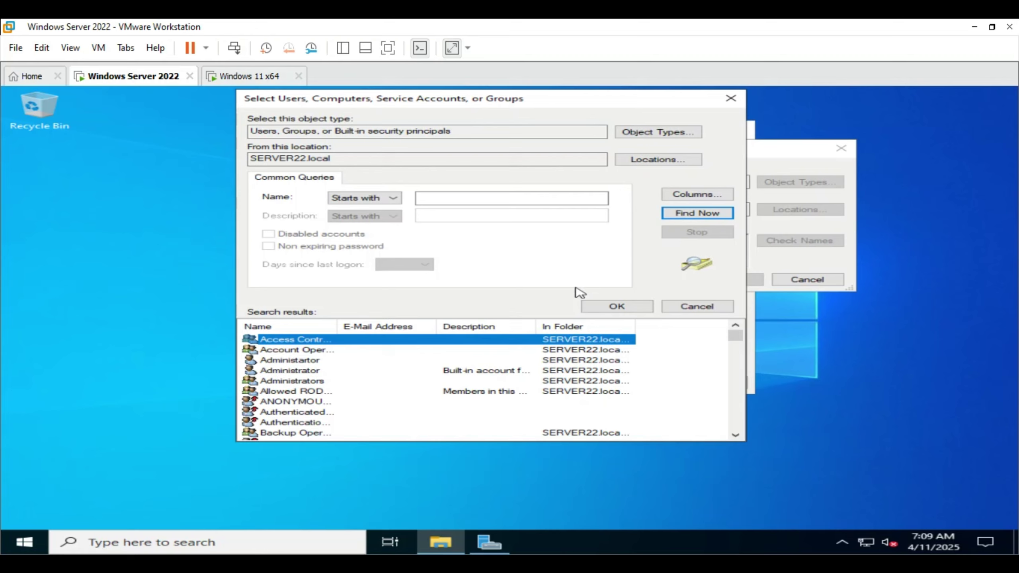
{"action": "scroll", "coordinate": [315, 382], "scroll_direction": "down", "scroll_amount": 10}
{"action": "scroll", "coordinate": [314, 383], "scroll_direction": "down", "scroll_amount": 10}
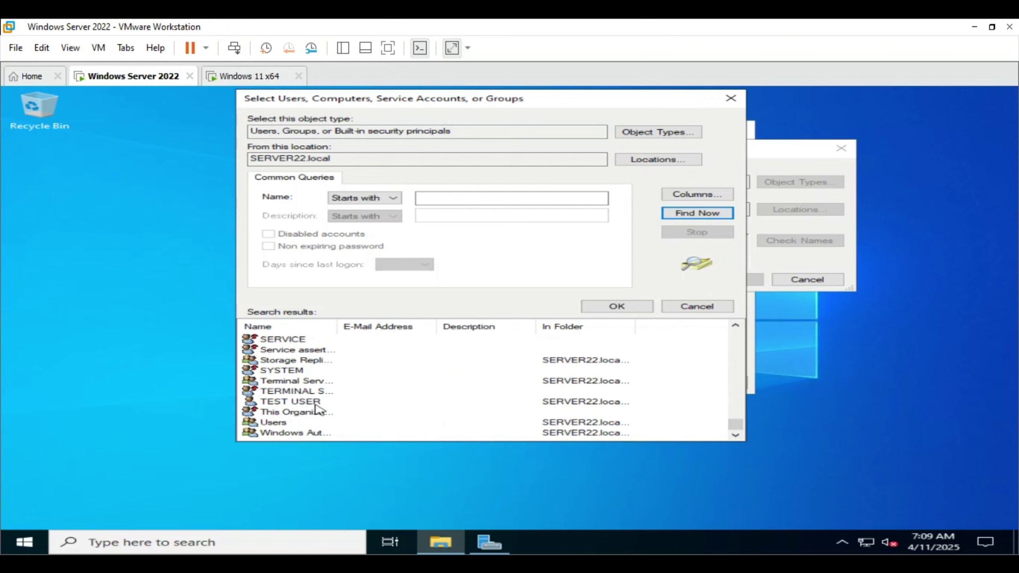
{"action": "left_click", "coordinate": [316, 404]}
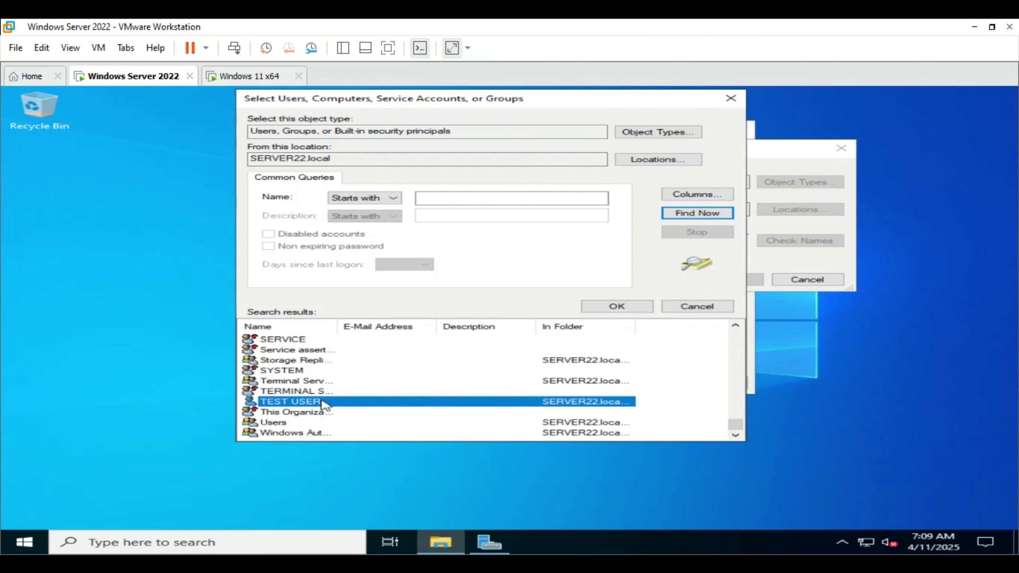
{"action": "left_click", "coordinate": [612, 308]}
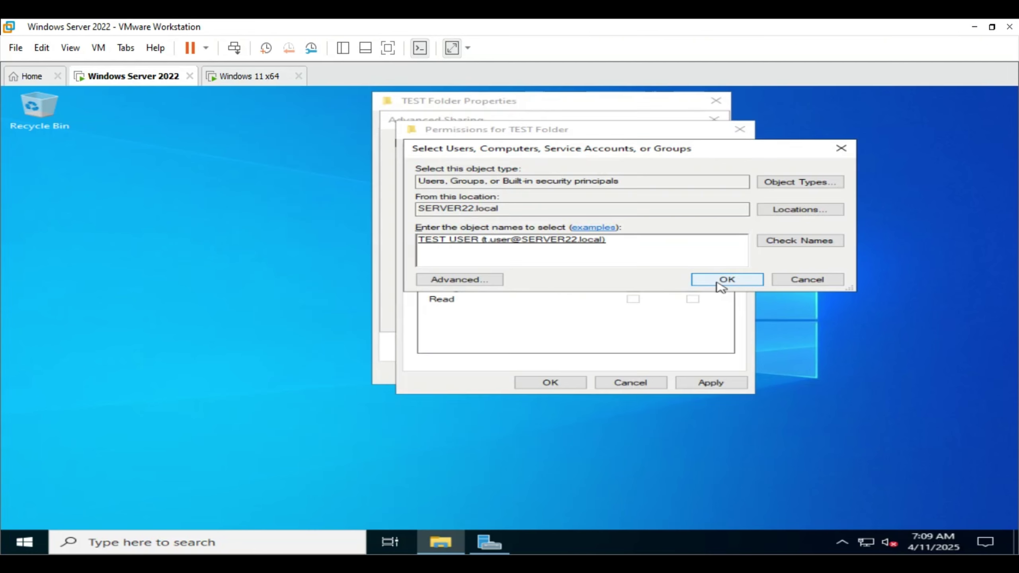
{"action": "left_click", "coordinate": [718, 283]}
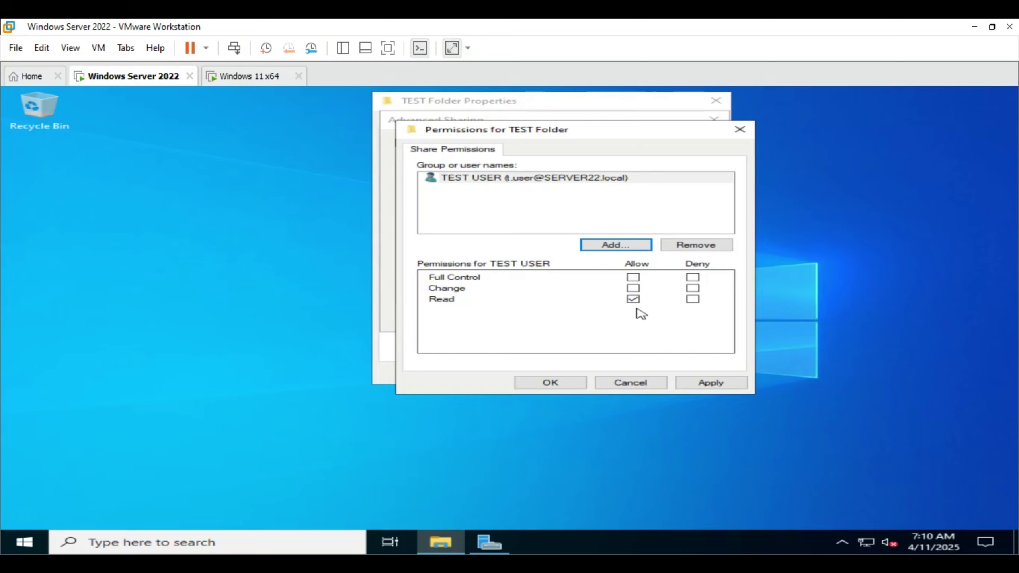
- Allow TEST USER Full Control on the share, apply, and close TEST Folder's properties
{"action": "left_click", "coordinate": [634, 278]}
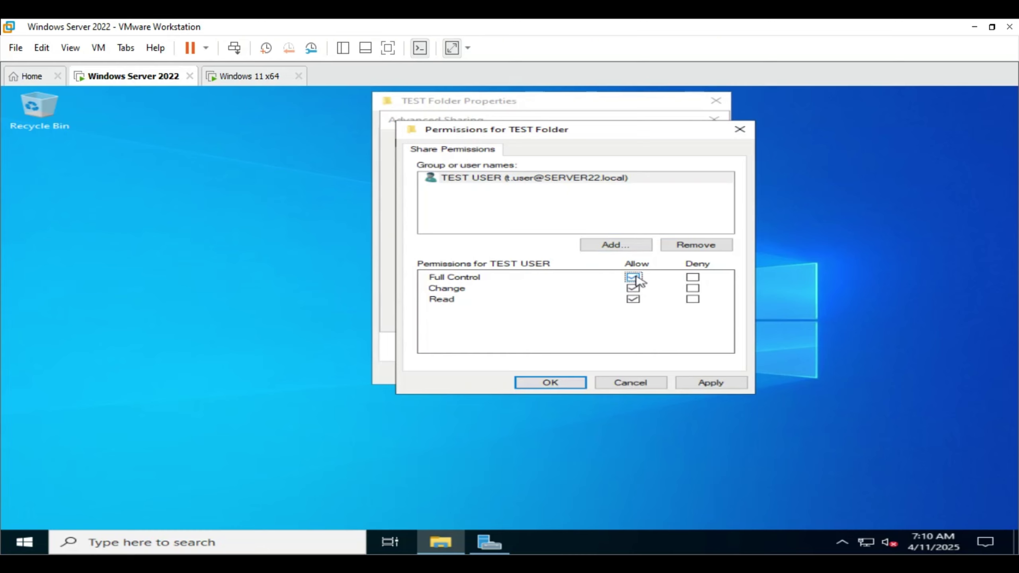
{"action": "left_click", "coordinate": [717, 384]}
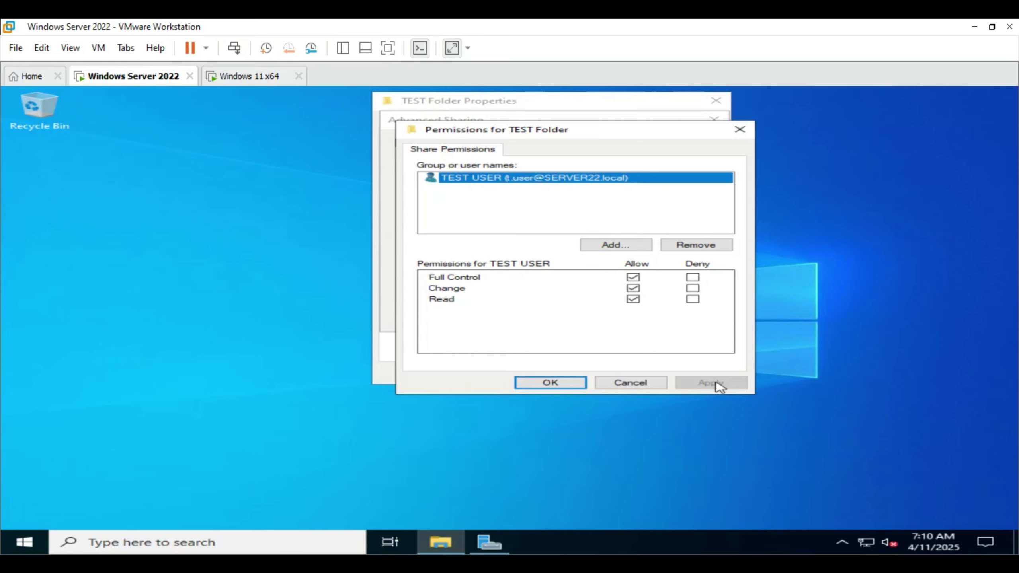
{"action": "left_click", "coordinate": [545, 385]}
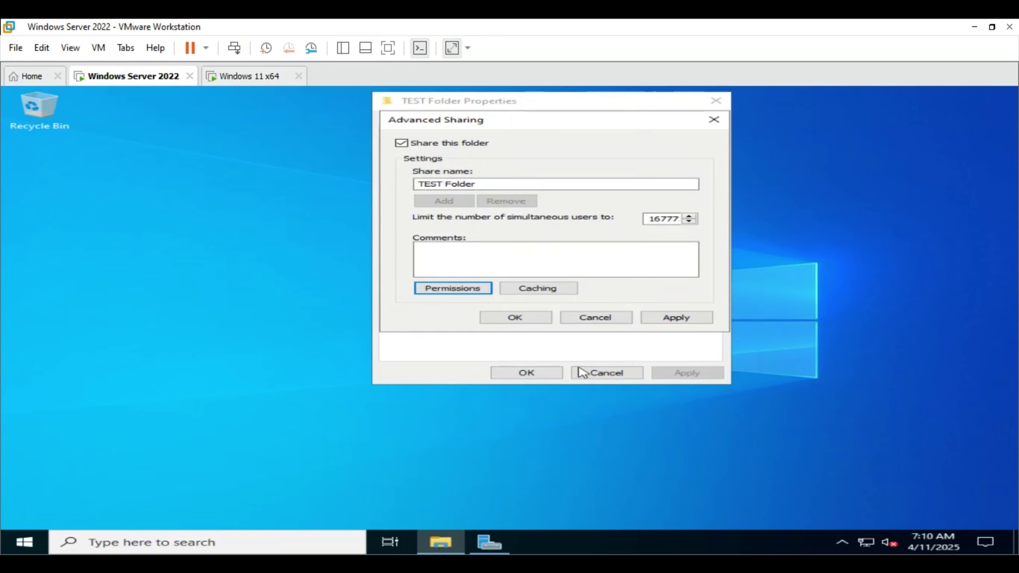
{"action": "left_click", "coordinate": [537, 321]}
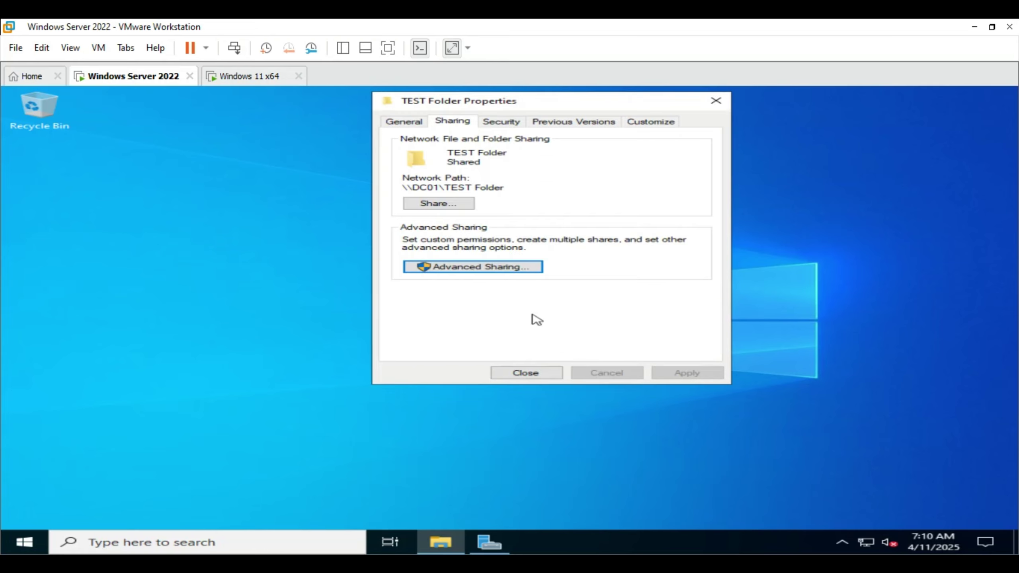
{"action": "left_click", "coordinate": [539, 377]}
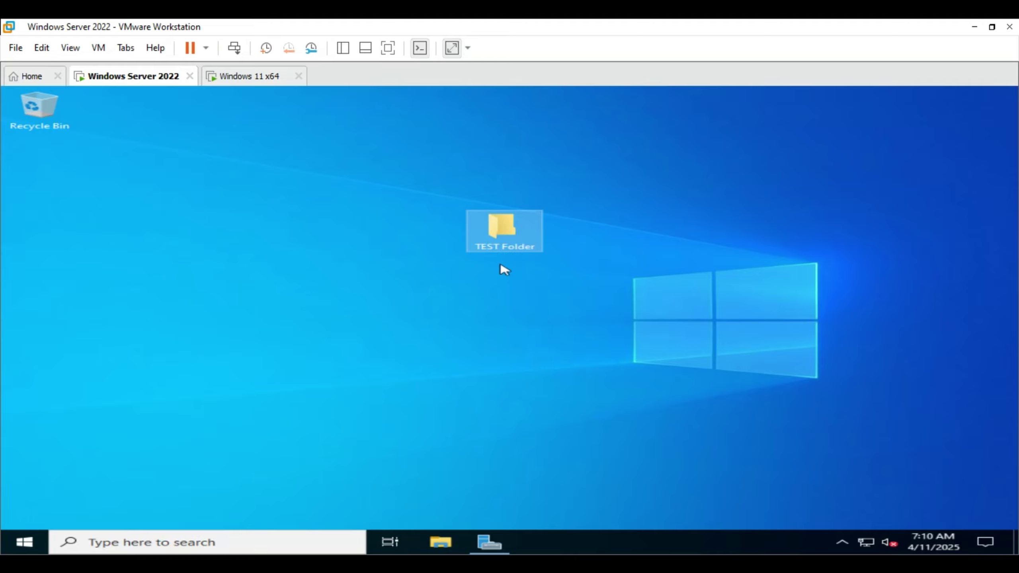
- Open TEST Folder's Security permissions for editing
{"action": "right_click", "coordinate": [503, 232]}
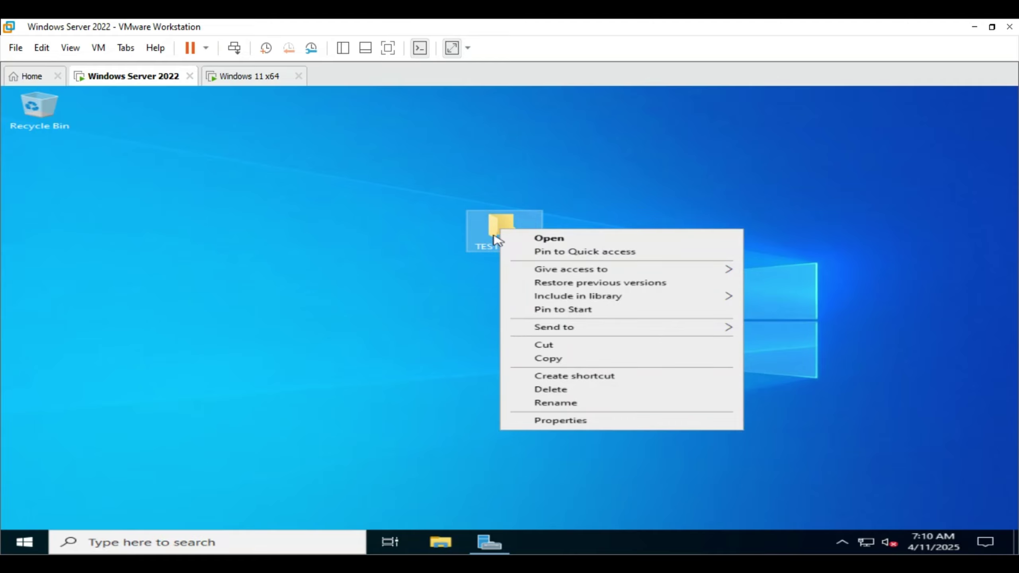
{"action": "left_click", "coordinate": [584, 421]}
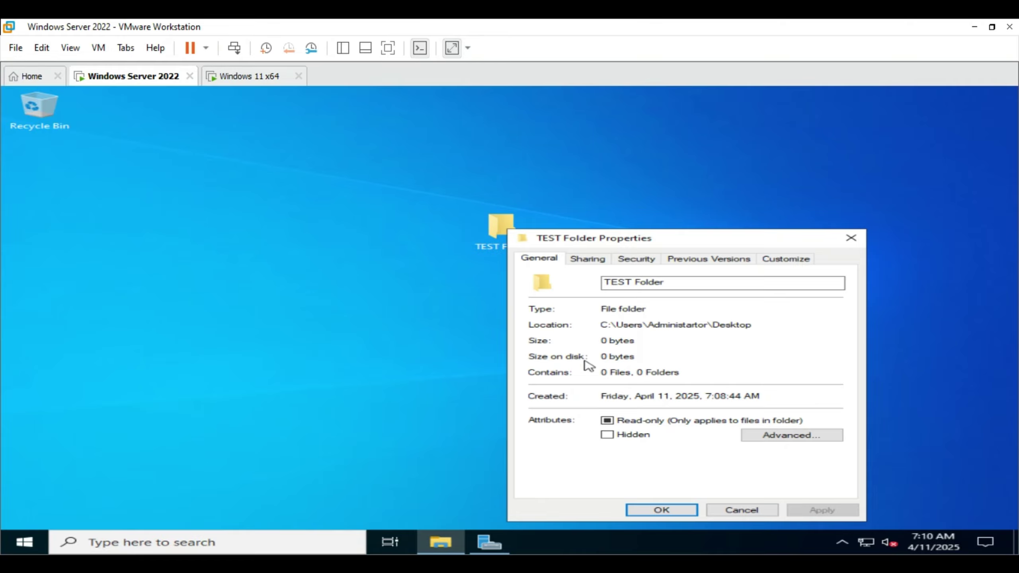
{"action": "left_click_drag", "start_coordinate": [632, 239], "coordinate": [511, 99]}
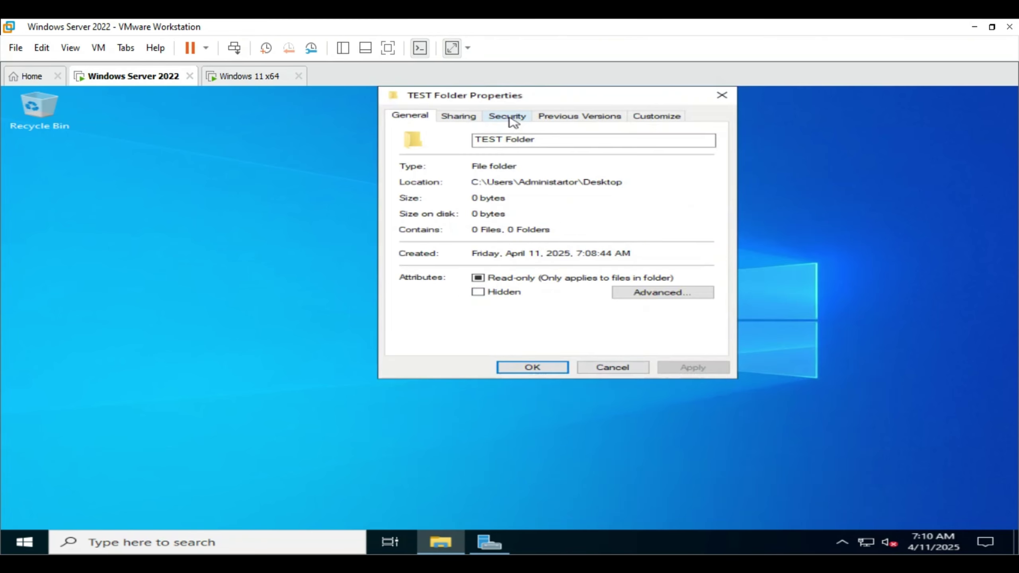
{"action": "left_click", "coordinate": [507, 117]}
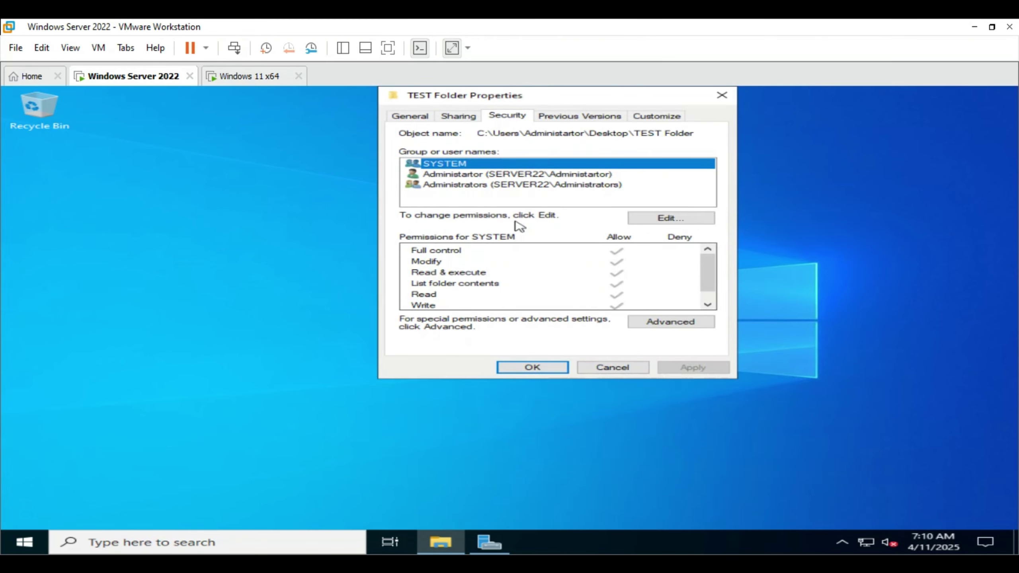
{"action": "left_click", "coordinate": [668, 219]}
- Add TEST USER to the folder's security list with default Read & execute, List and Read access
{"action": "left_click", "coordinate": [638, 281]}
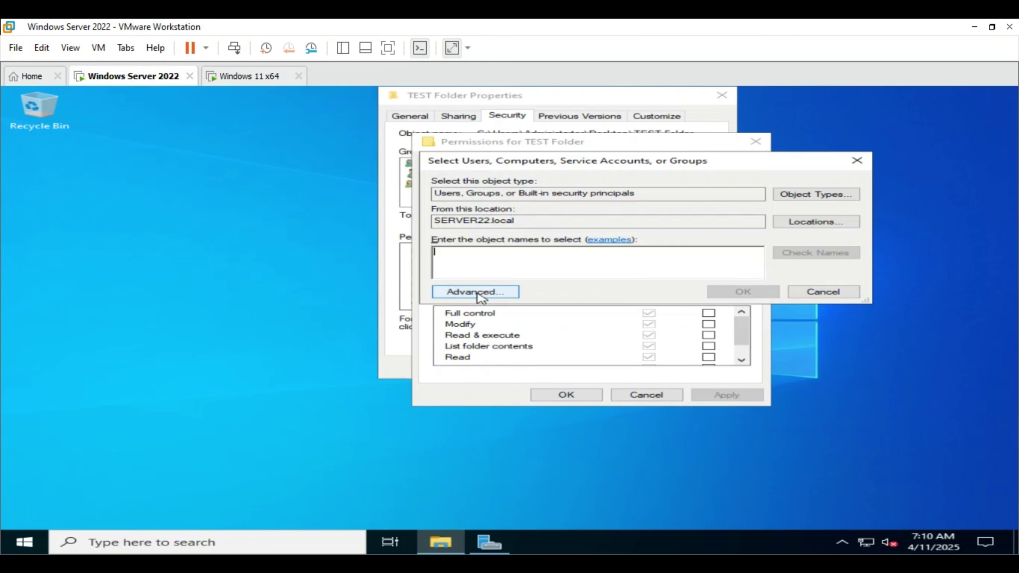
{"action": "left_click", "coordinate": [477, 291]}
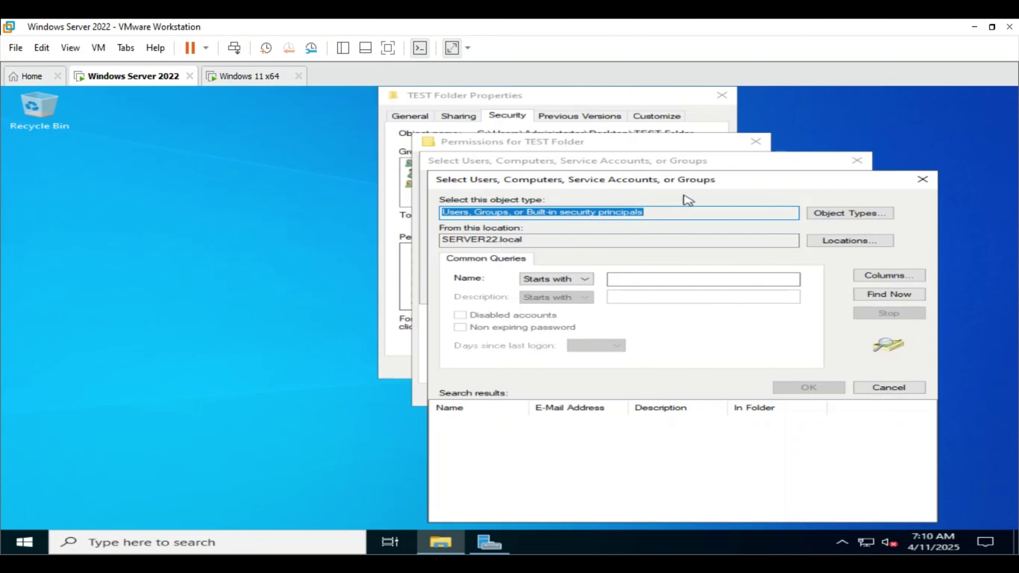
{"action": "left_click_drag", "start_coordinate": [684, 174], "coordinate": [546, 116]}
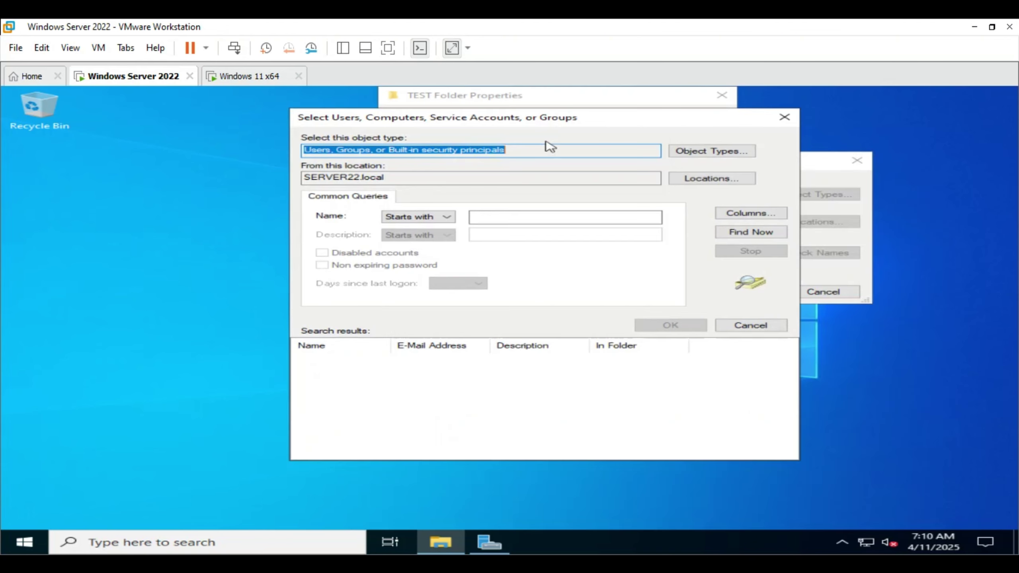
{"action": "left_click", "coordinate": [733, 231]}
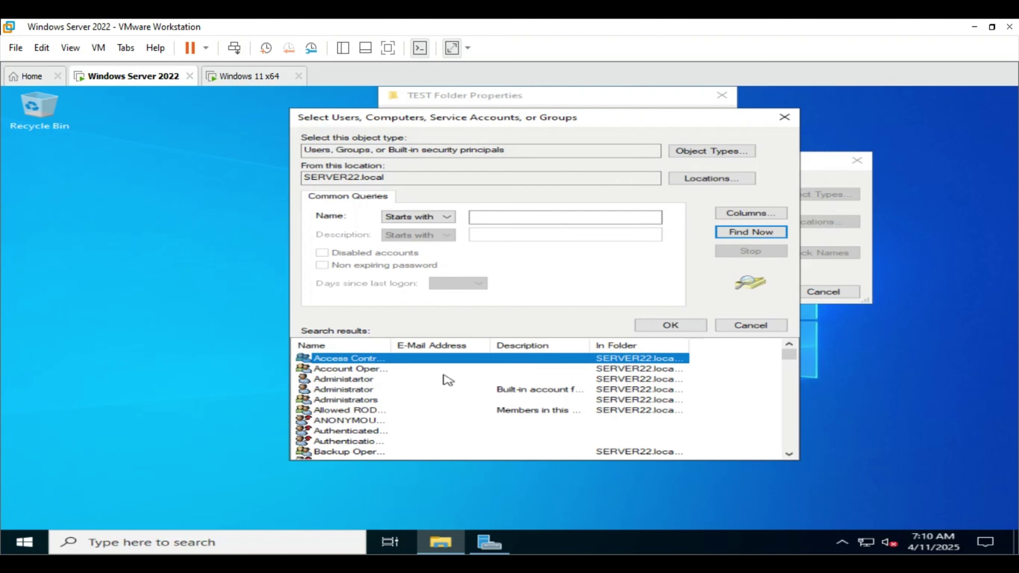
{"action": "scroll", "coordinate": [408, 397], "scroll_direction": "down", "scroll_amount": 15}
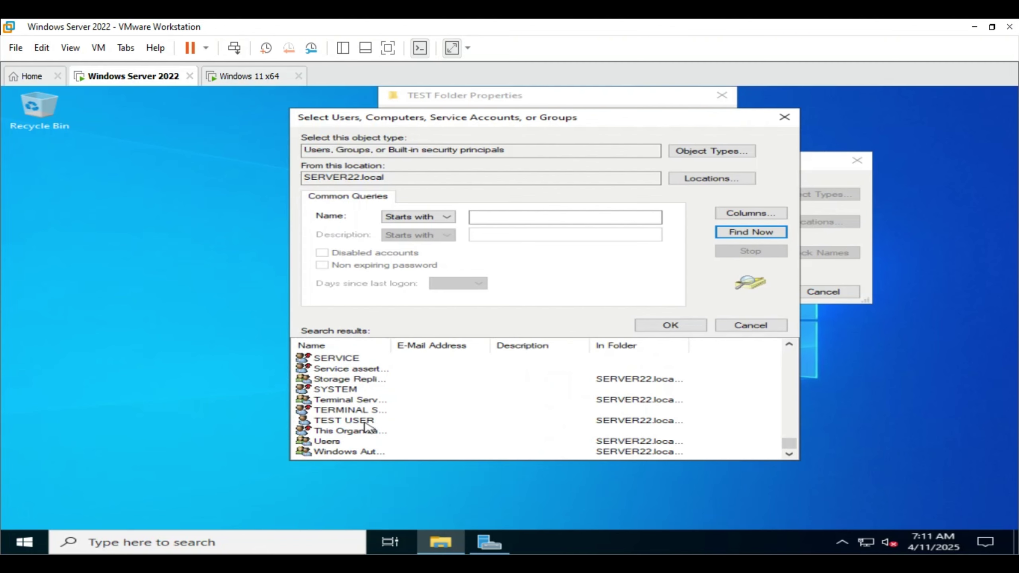
{"action": "left_click", "coordinate": [363, 422]}
{"action": "left_click", "coordinate": [671, 326]}
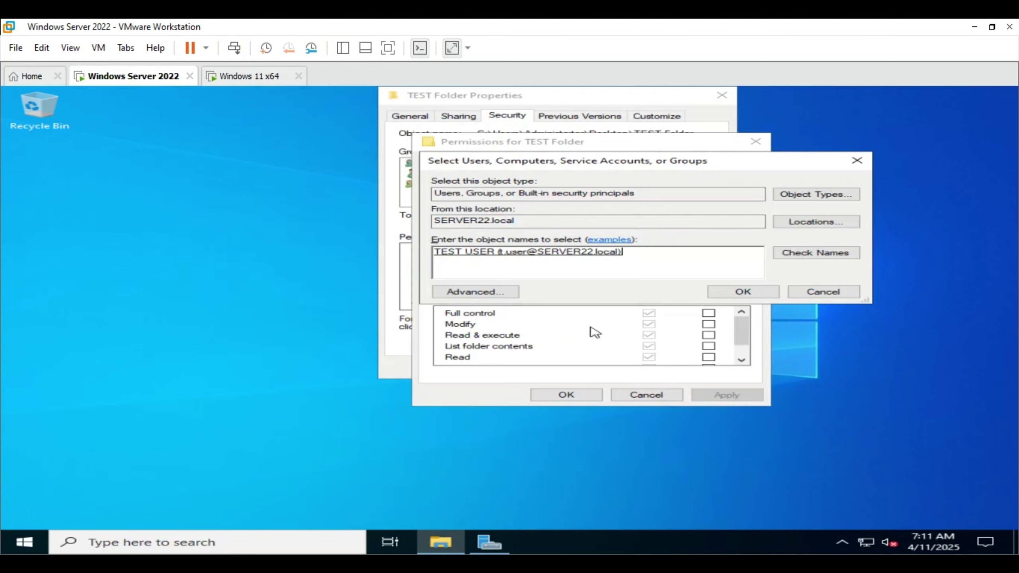
{"action": "left_click", "coordinate": [760, 296]}
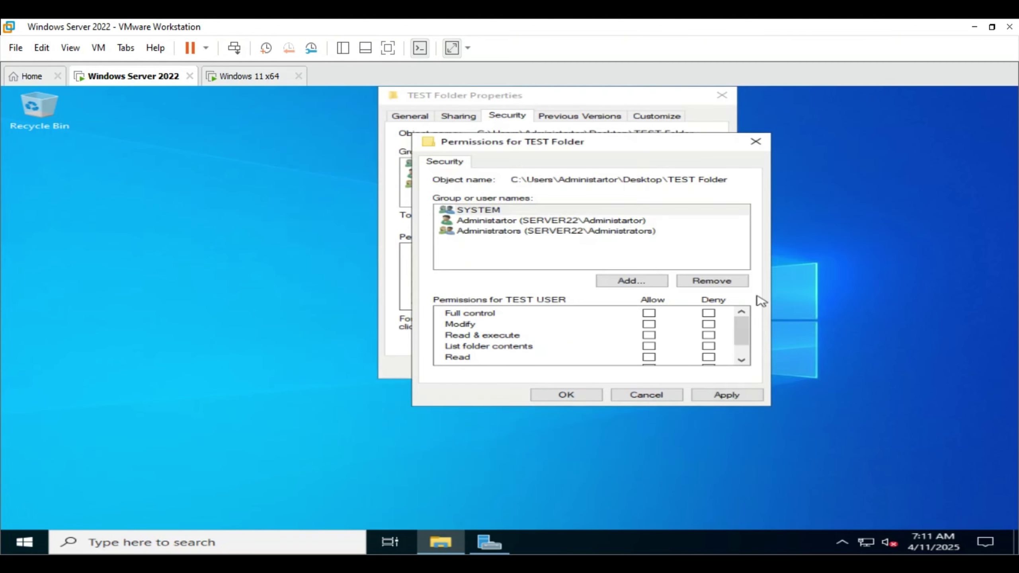
{"action": "left_click", "coordinate": [565, 395]}
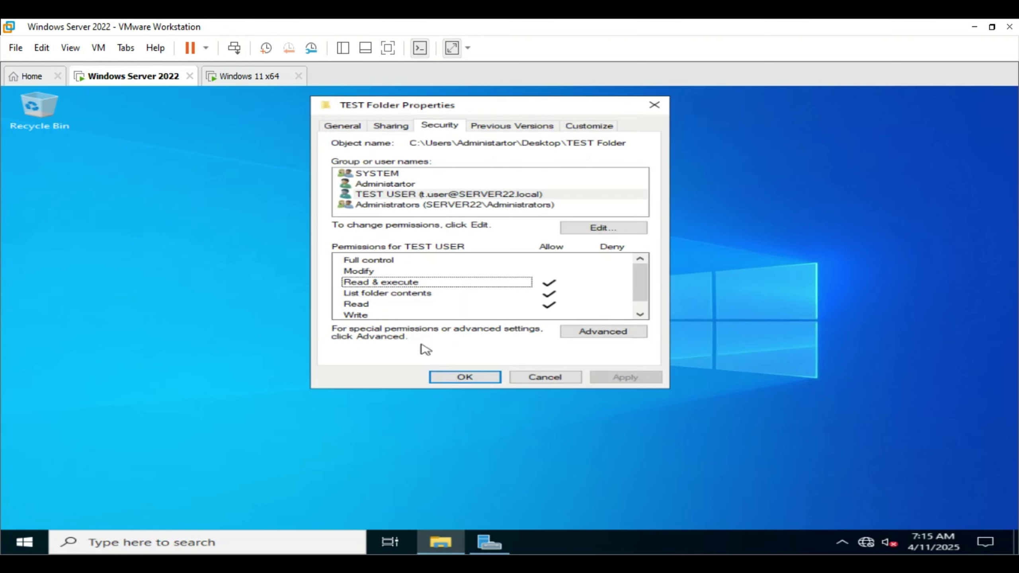
- Open TEST USER's permission entry in TEST Folder's Advanced Security Settings
{"action": "left_click", "coordinate": [421, 195]}
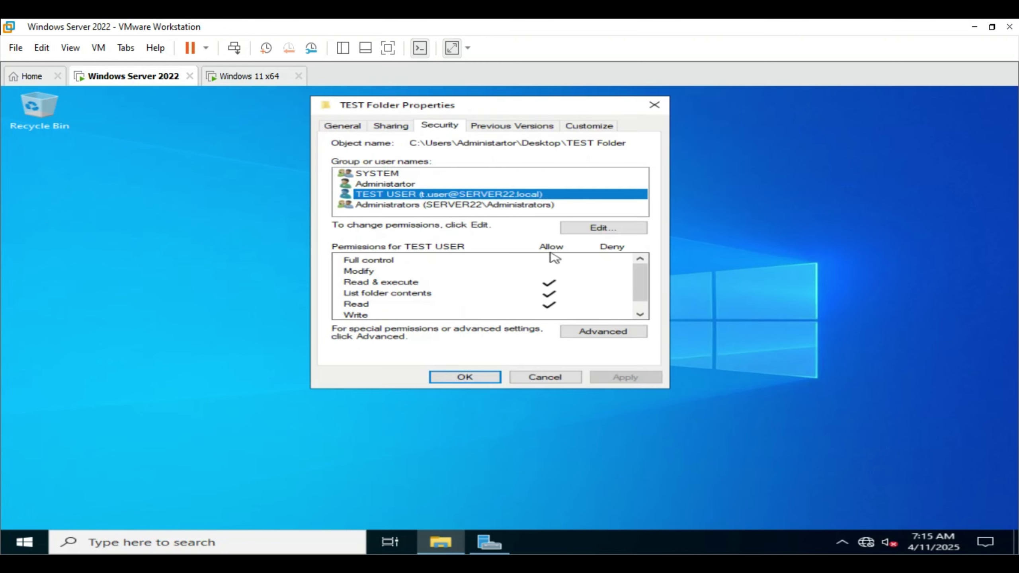
{"action": "left_click", "coordinate": [600, 332]}
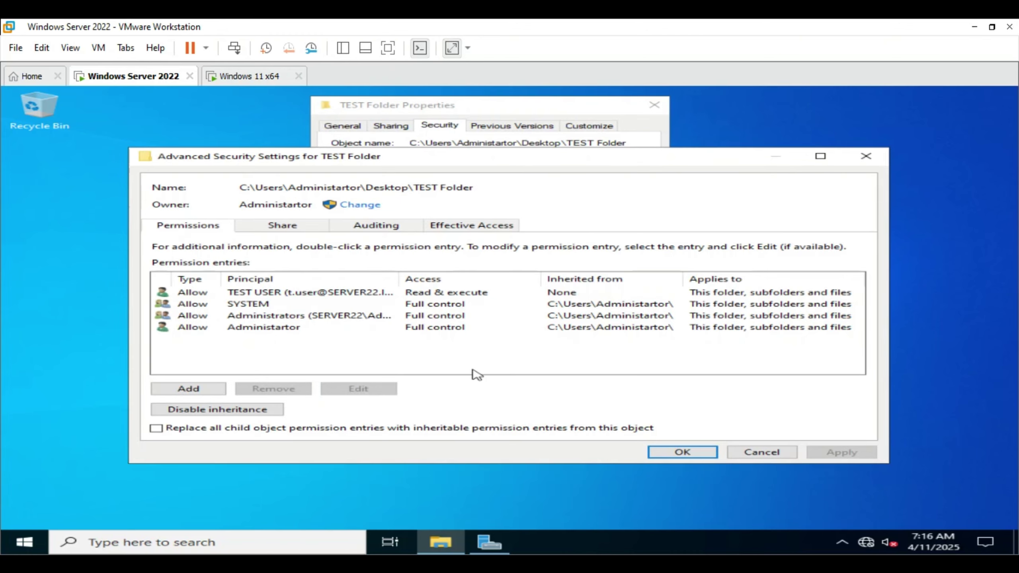
{"action": "left_click", "coordinate": [346, 289]}
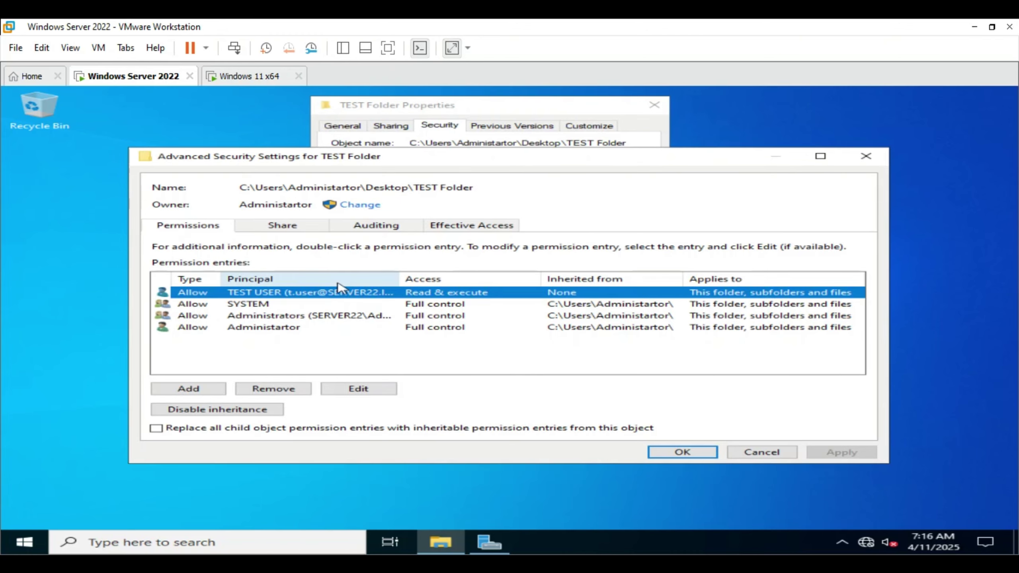
{"action": "left_click", "coordinate": [371, 389]}
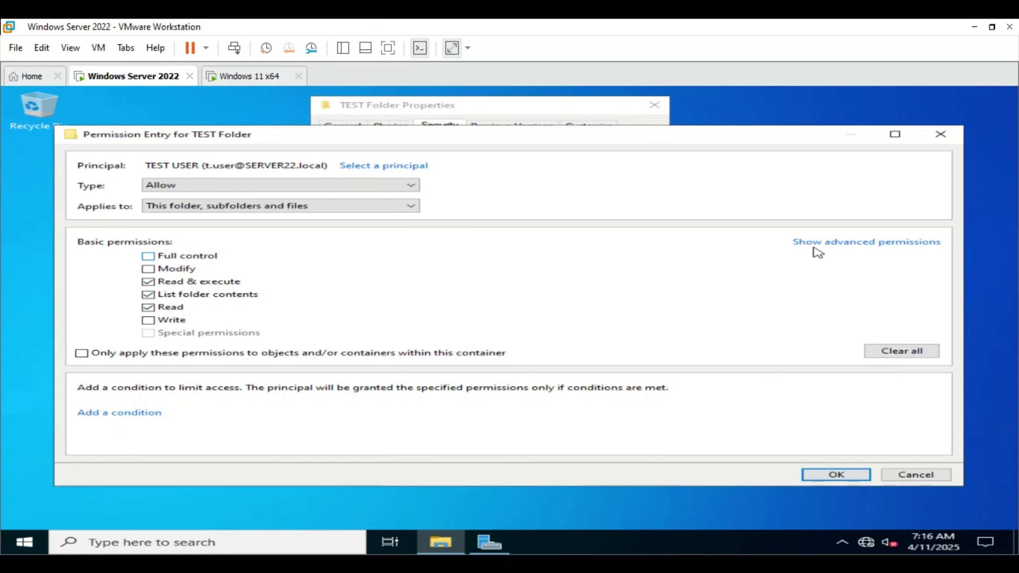
- Allow TEST USER create files, create folders, write attributes and write extended attributes, then apply and close
{"action": "left_click", "coordinate": [817, 243]}
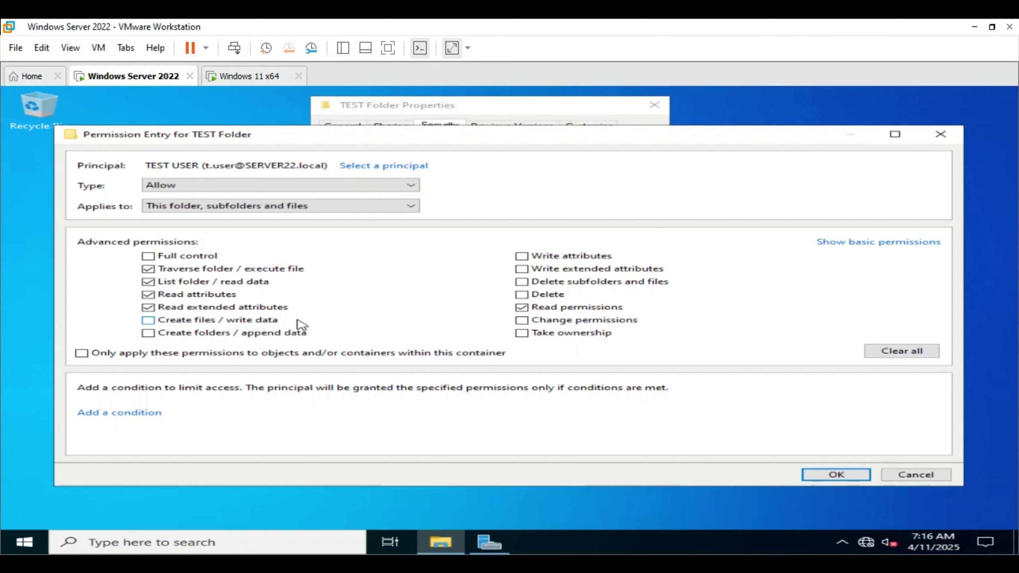
{"action": "left_click", "coordinate": [187, 320]}
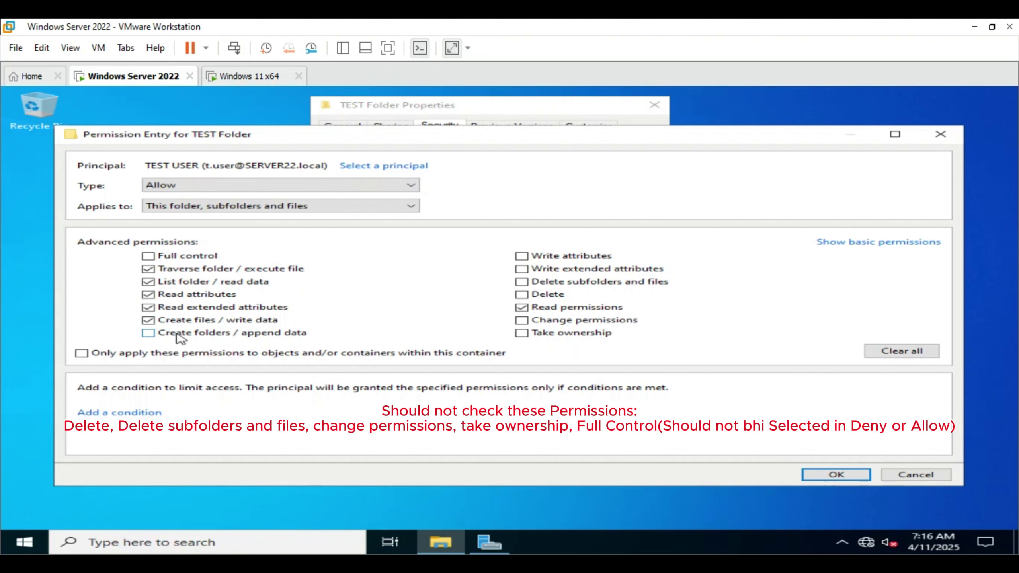
{"action": "left_click", "coordinate": [176, 335]}
{"action": "left_click", "coordinate": [553, 257]}
{"action": "left_click", "coordinate": [551, 270]}
{"action": "left_click", "coordinate": [836, 475]}
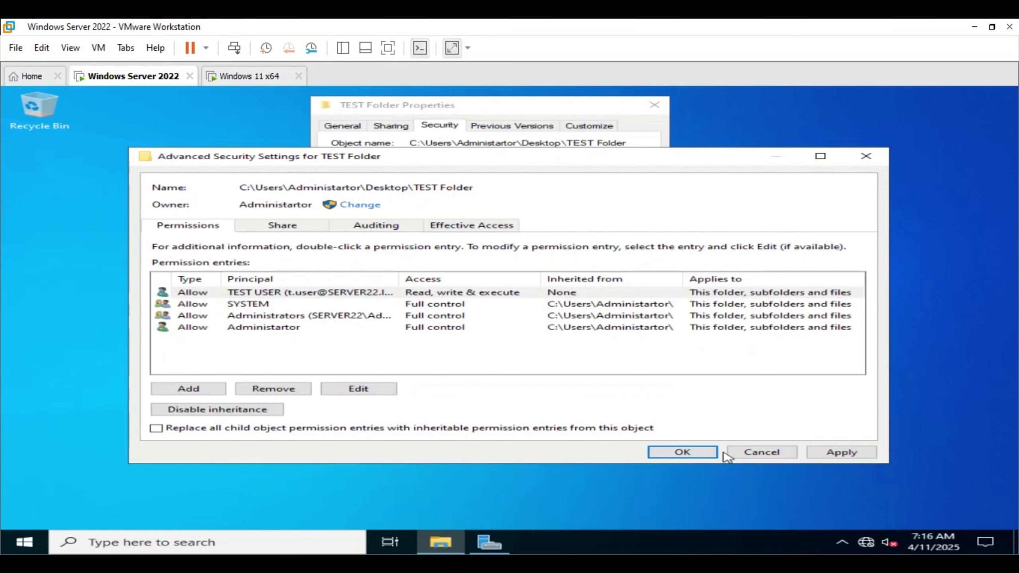
{"action": "left_click", "coordinate": [841, 452]}
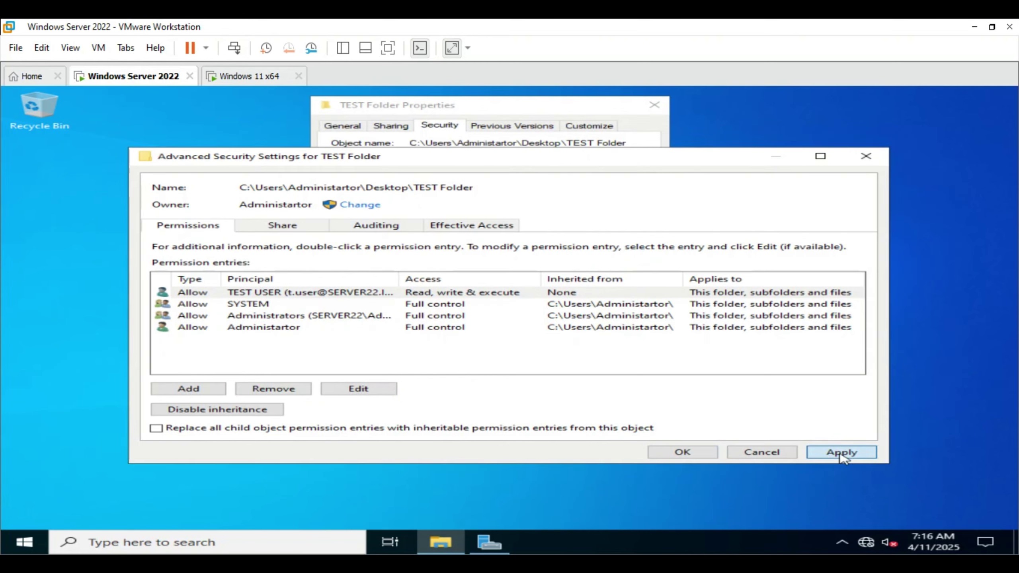
{"action": "left_click", "coordinate": [682, 452]}
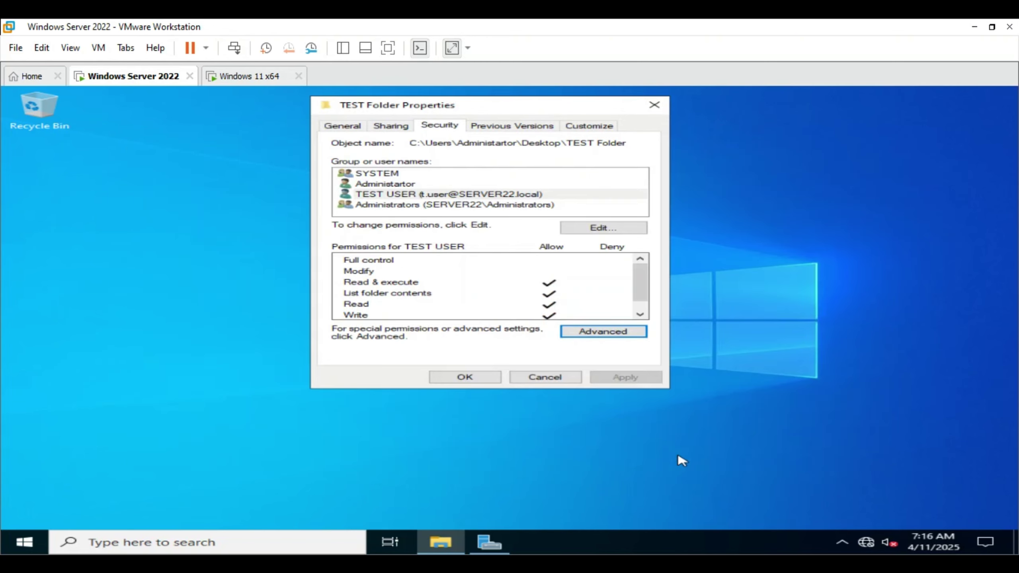
{"action": "left_click", "coordinate": [478, 380]}
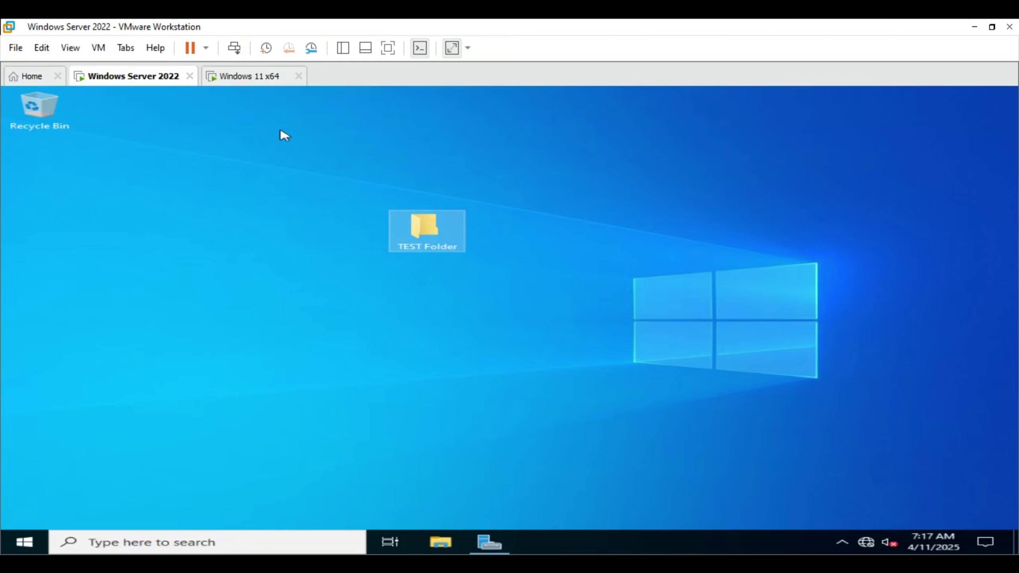
- Sign in to the Windows 11 x64 VM as TEST USER with the account password
{"action": "left_click", "coordinate": [259, 78]}
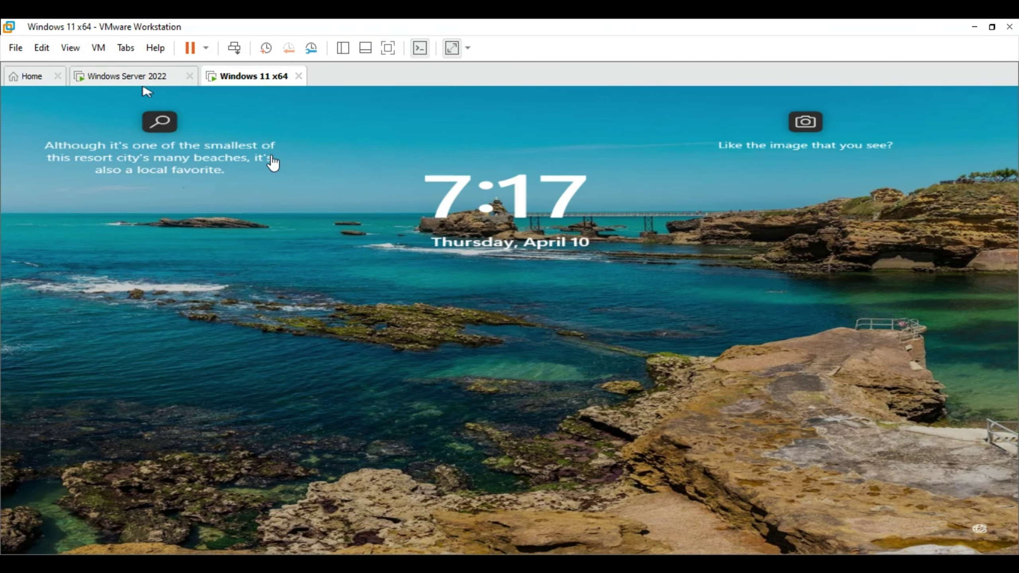
{"action": "left_click", "coordinate": [232, 50]}
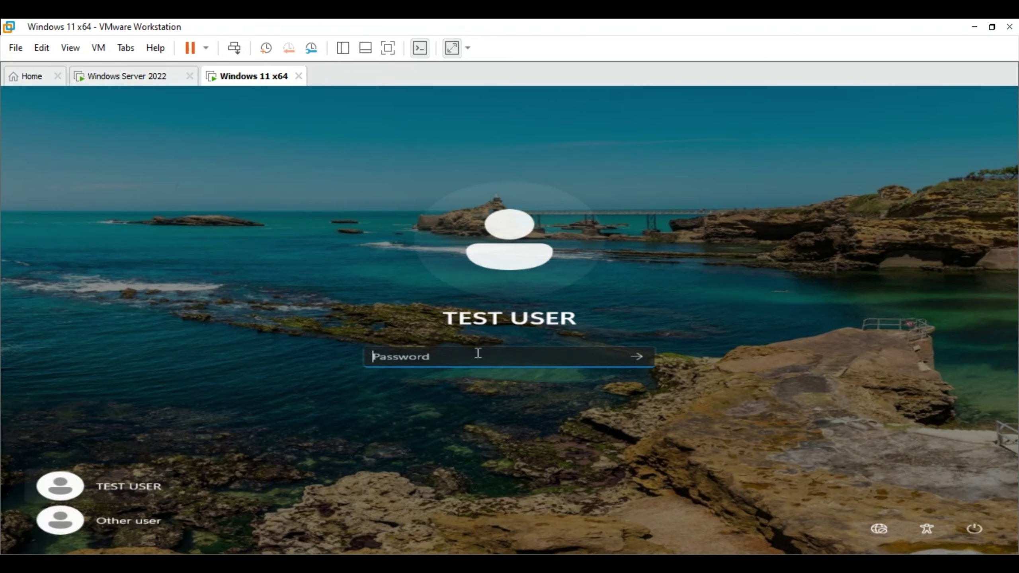
{"action": "type", "text": "1234567890123456"}
{"action": "key", "text": "Return"}
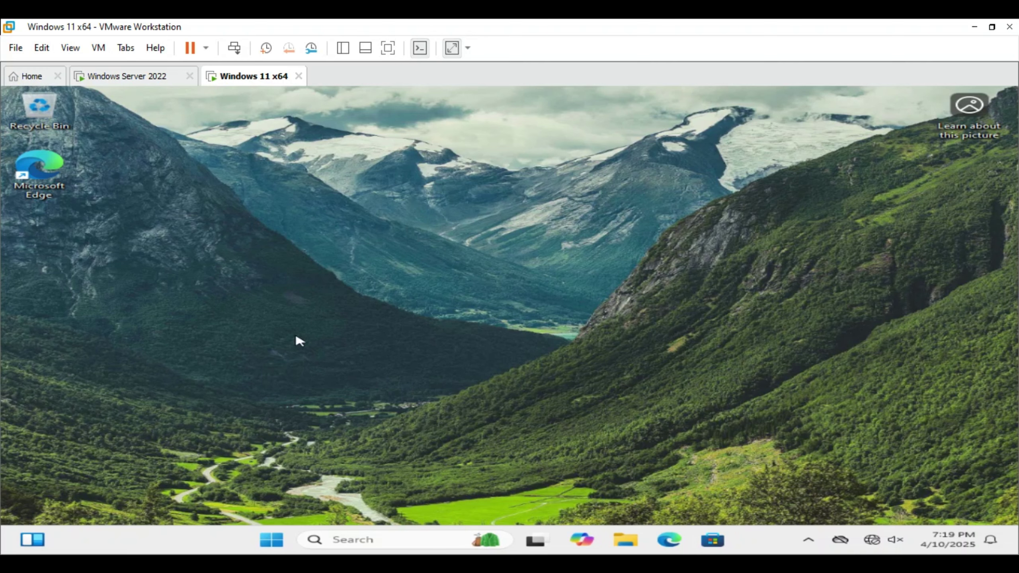
- Open \\DC01\Test Folder through the Run box, showing the empty share
{"action": "key", "text": "super+r"}
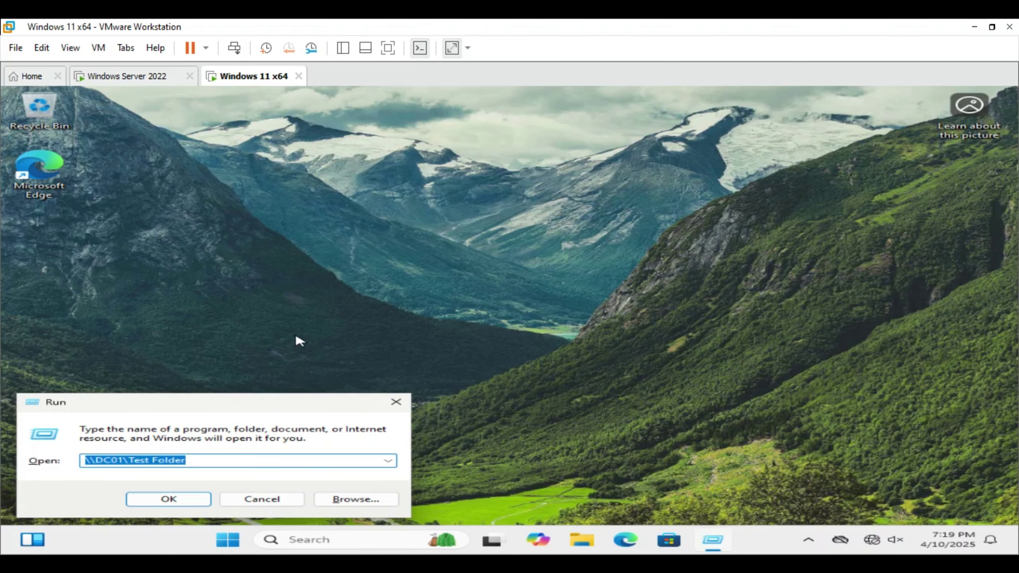
{"action": "key", "text": "BackSpace"}
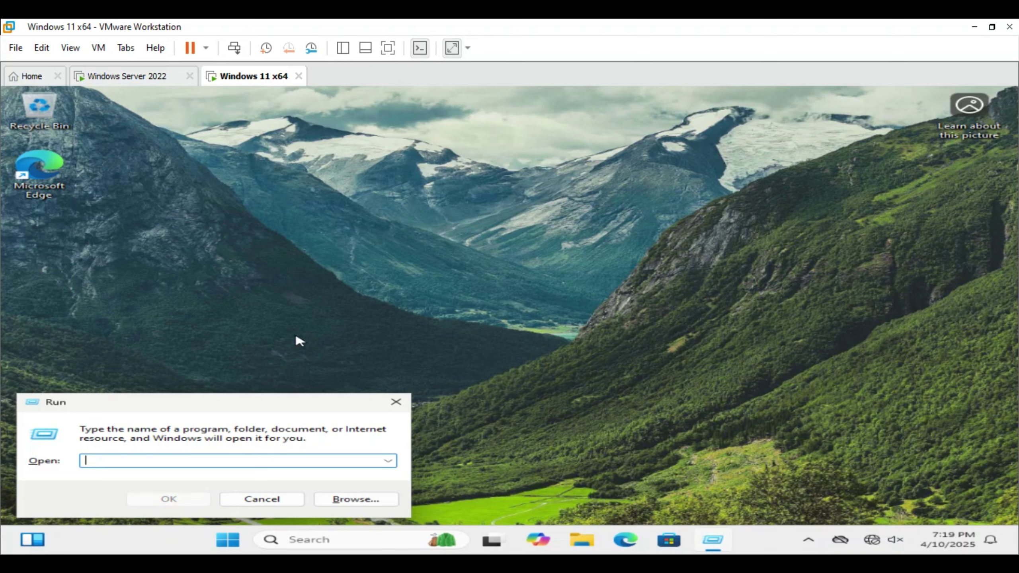
{"action": "type", "text": "\\\\"}
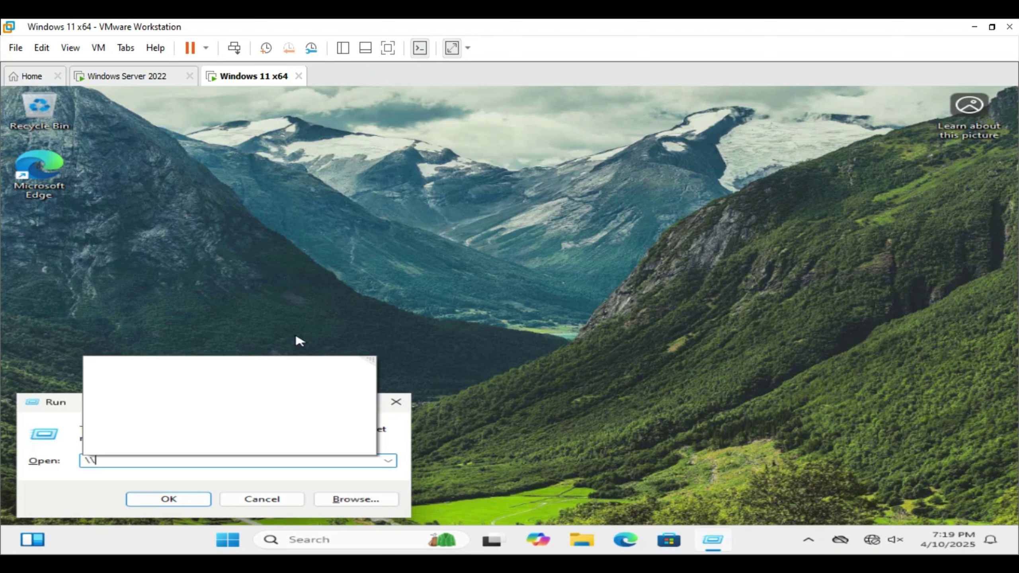
{"action": "type", "text": "DC01"}
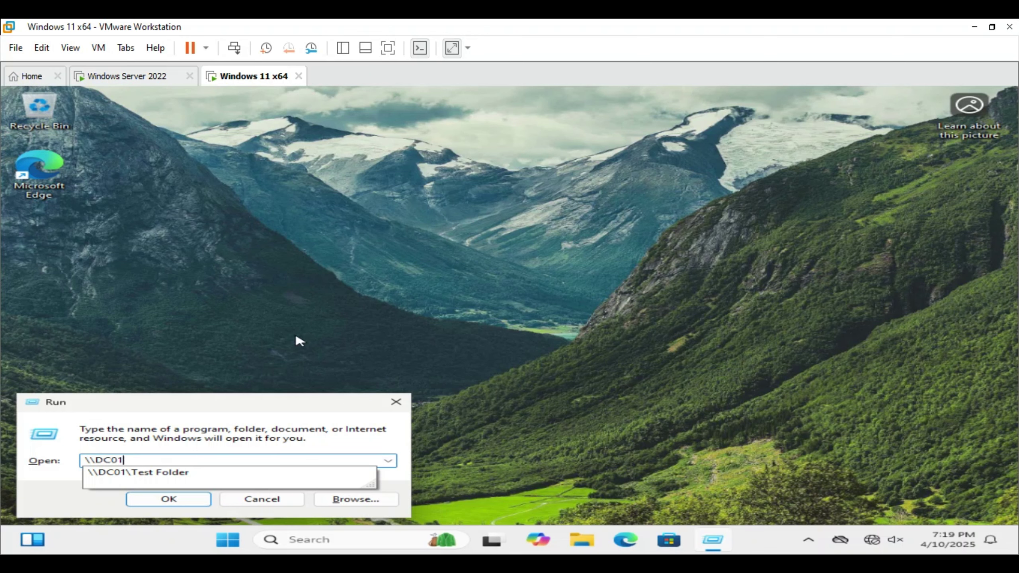
{"action": "key", "text": "Escape"}
{"action": "type", "text": "\\"}
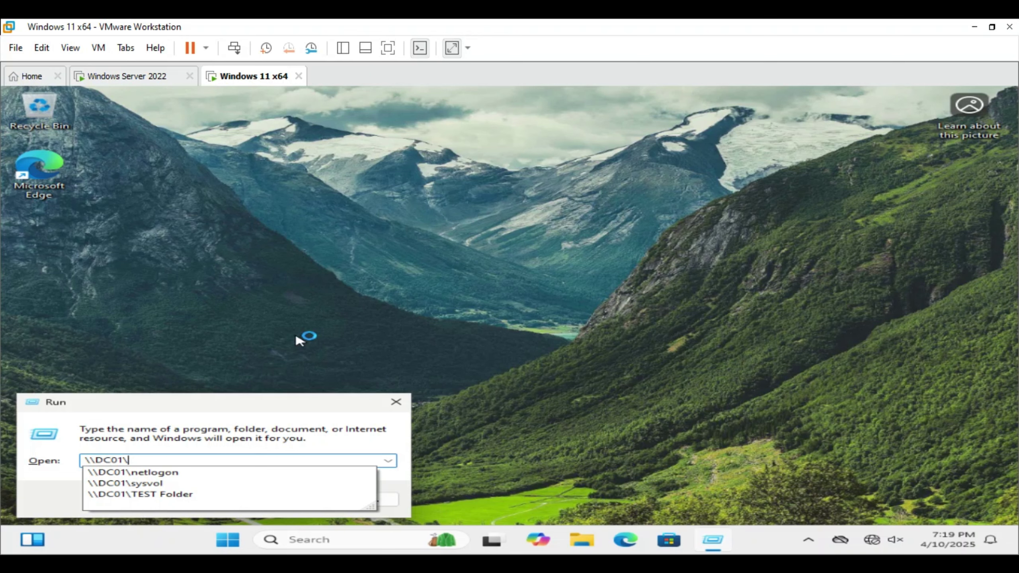
{"action": "type", "text": "Test"}
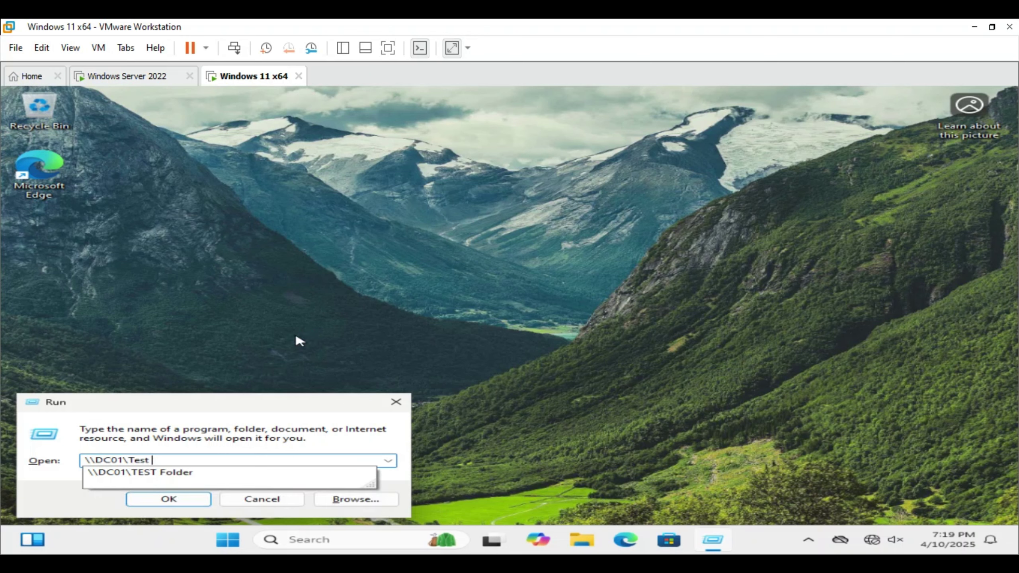
{"action": "type", "text": " Folder"}
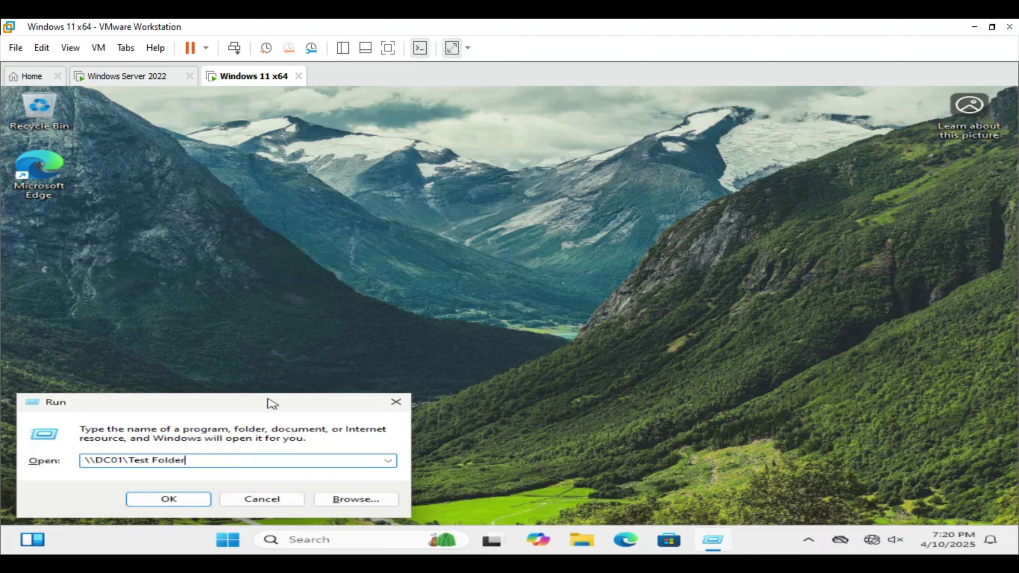
{"action": "left_click", "coordinate": [194, 500]}
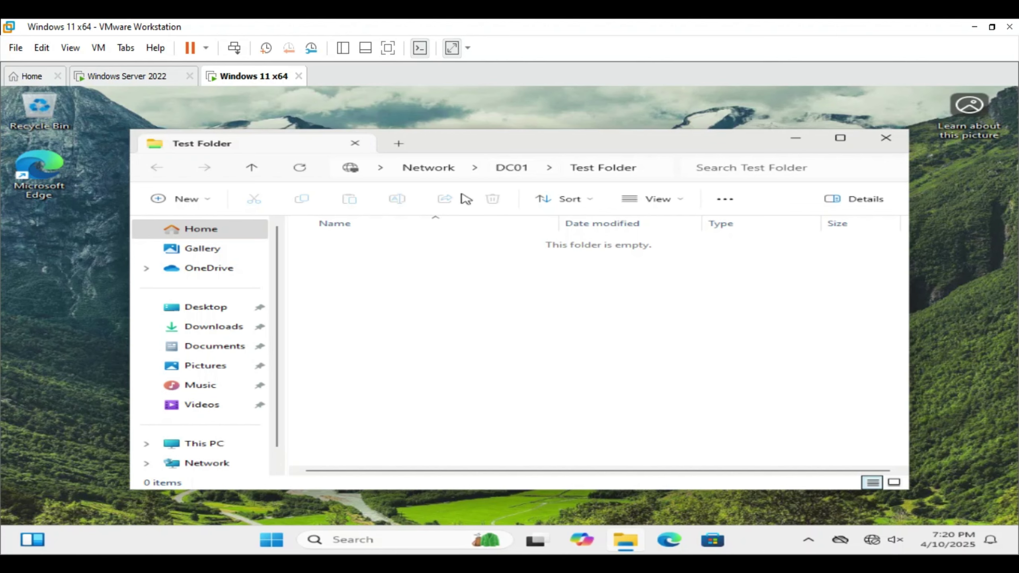
- Create a text file named New Text Document in the shared Test Folder
{"action": "right_click", "coordinate": [470, 287]}
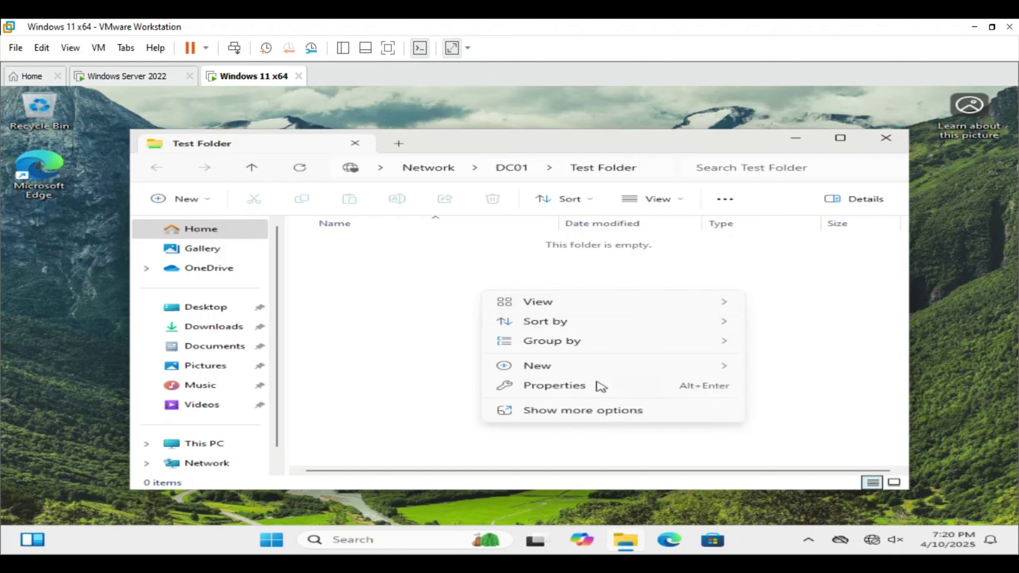
{"action": "mouse_move", "coordinate": [605, 369]}
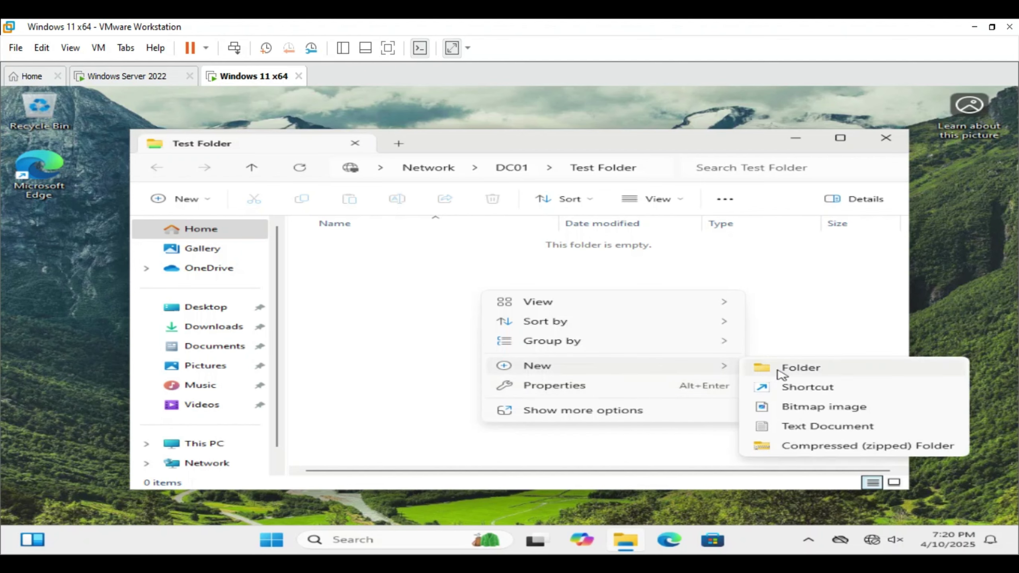
{"action": "left_click", "coordinate": [786, 425]}
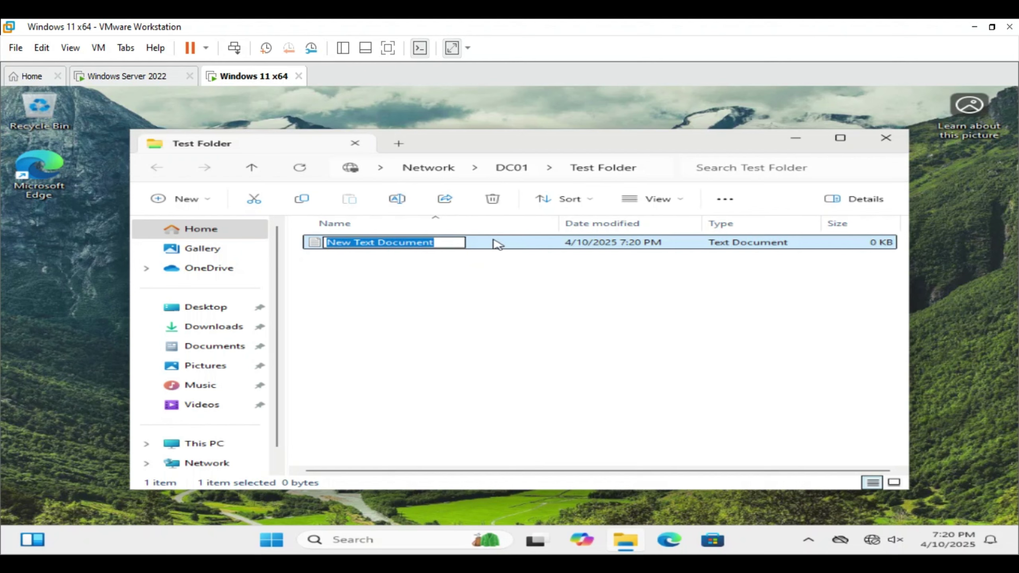
{"action": "key", "text": "Return"}
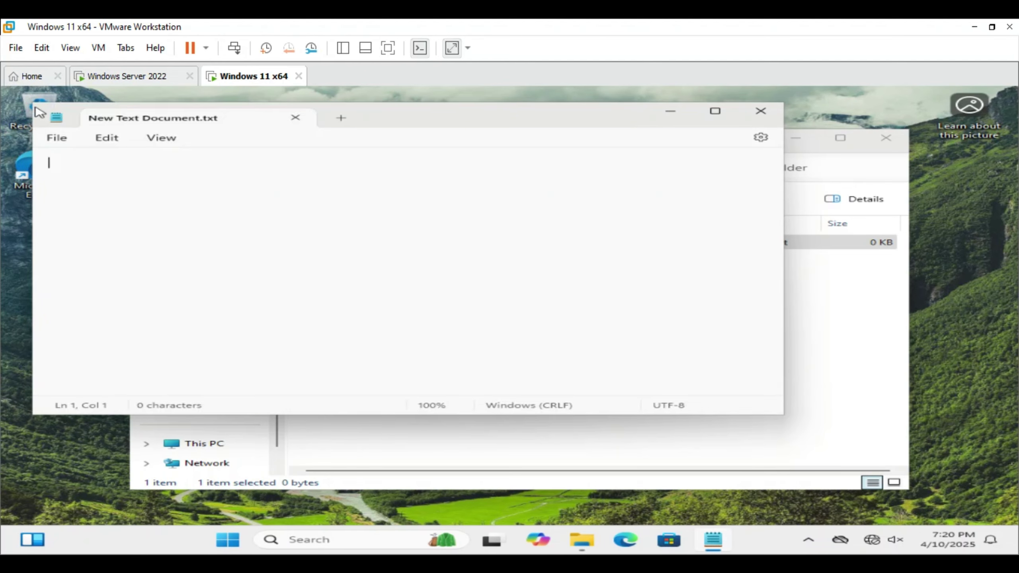
- Write 'Welcome to the Windows Server 22 beginner to pro series', save it, and close Notepad
{"action": "left_click_drag", "start_coordinate": [34, 103], "coordinate": [237, 126]}
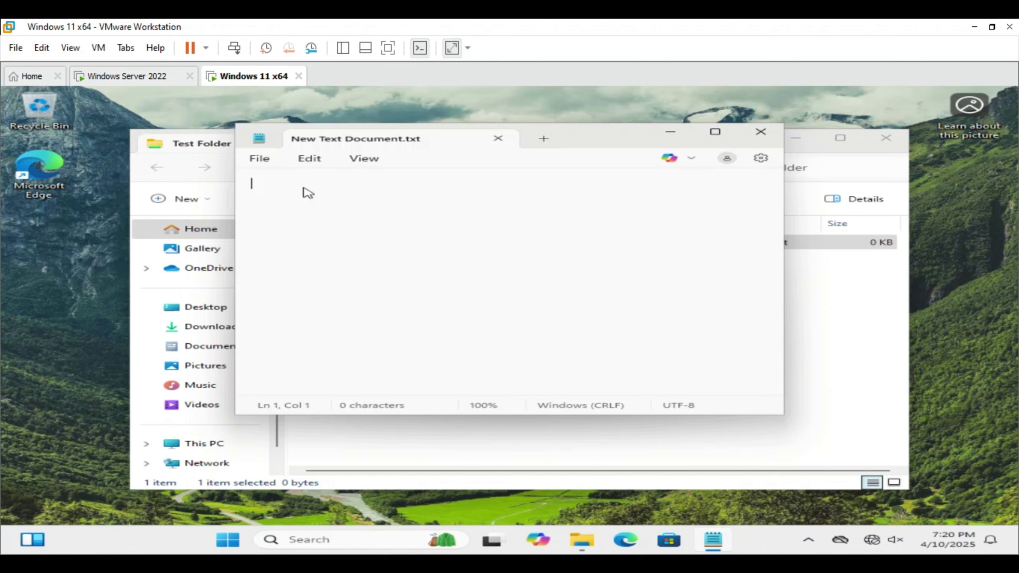
{"action": "type", "text": "Welcome "}
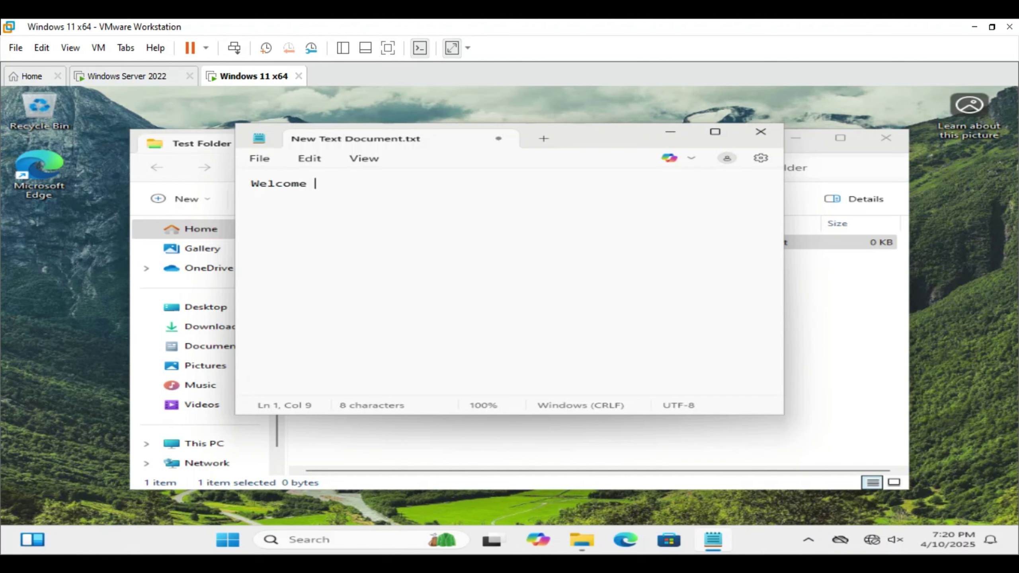
{"action": "type", "text": "to the Windo"}
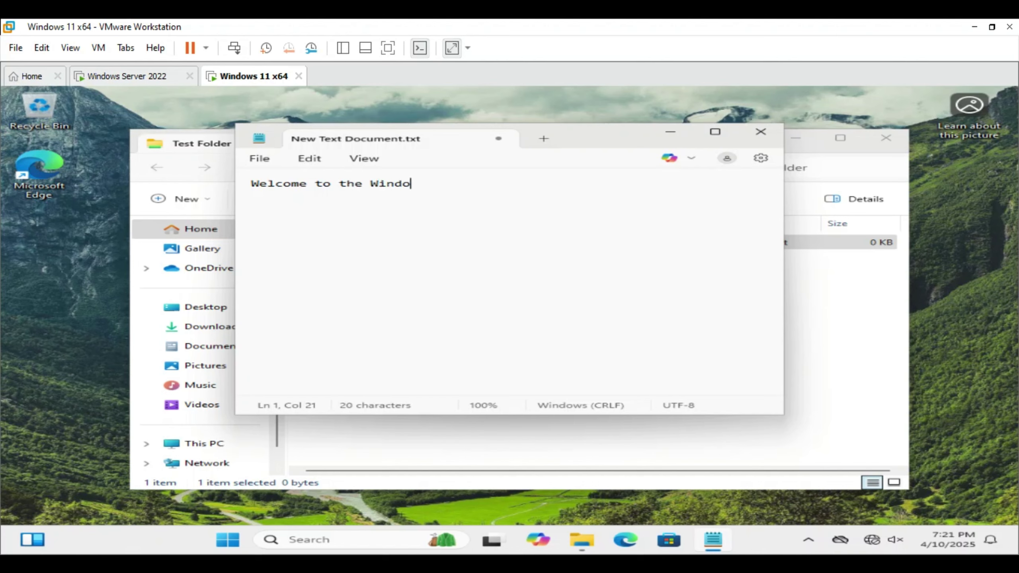
{"action": "key", "text": "BackSpace"}
{"action": "type", "text": "ows Server 22 be"}
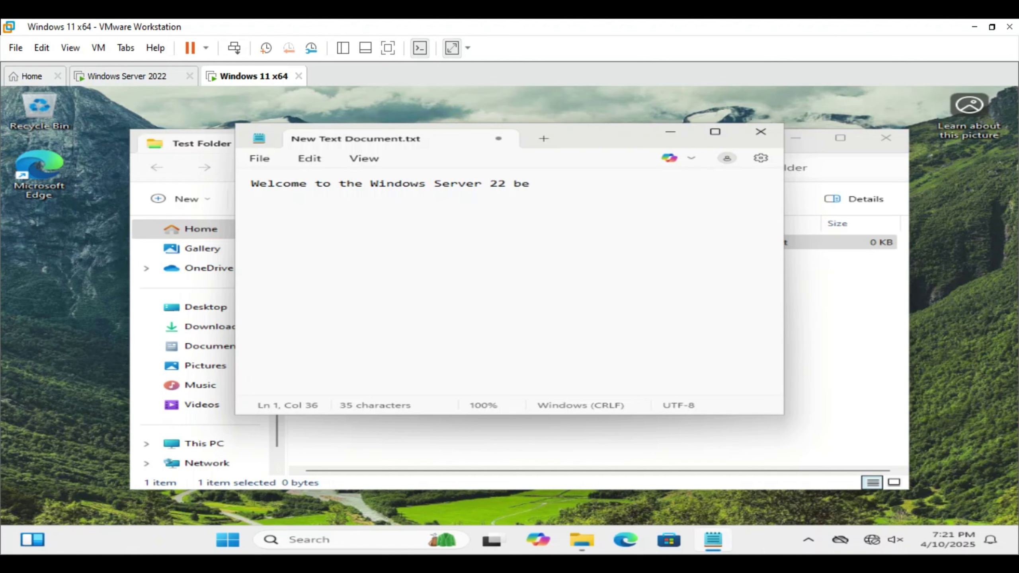
{"action": "type", "text": "ginner to pro series"}
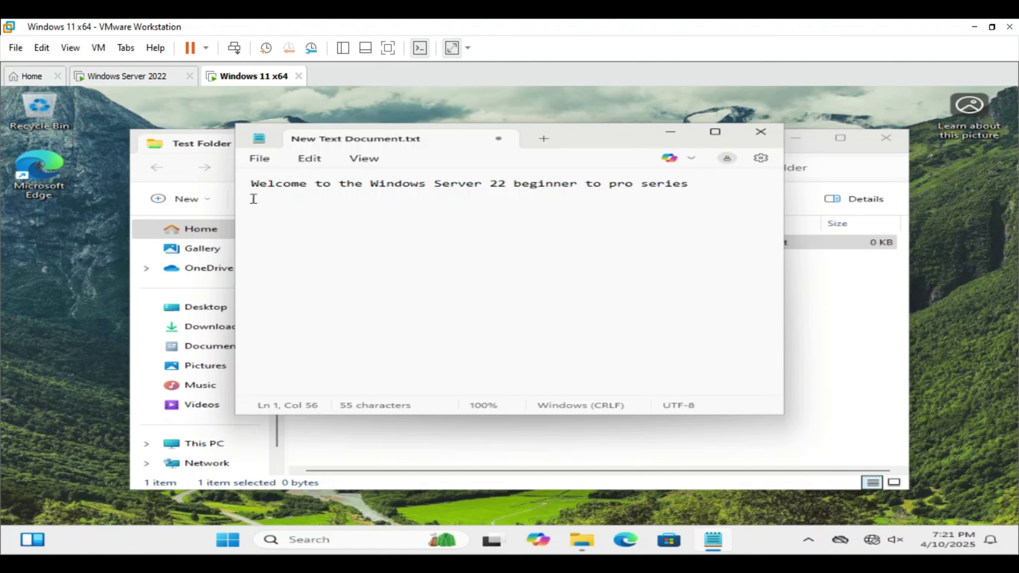
{"action": "left_click", "coordinate": [262, 160]}
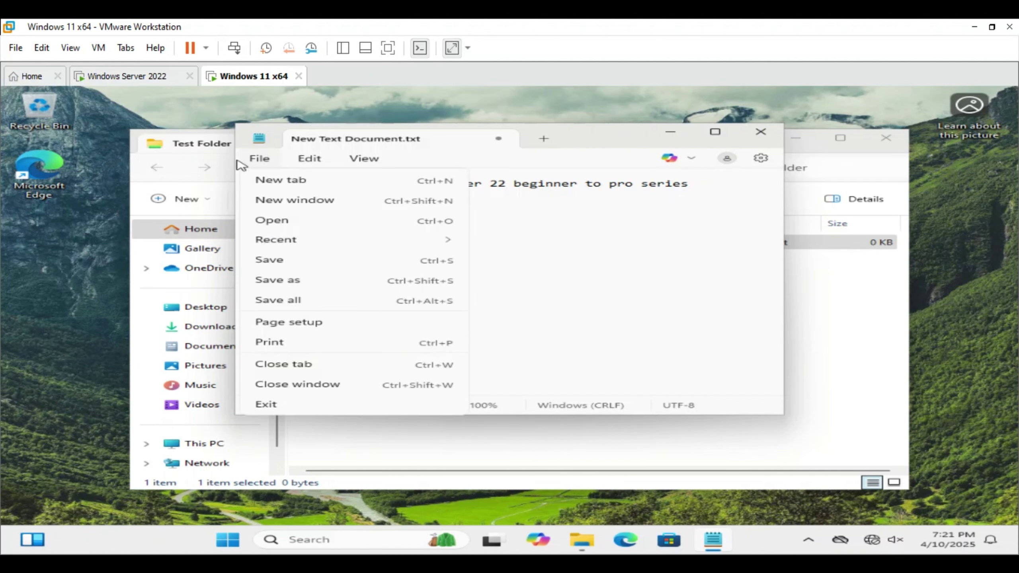
{"action": "left_click", "coordinate": [354, 266]}
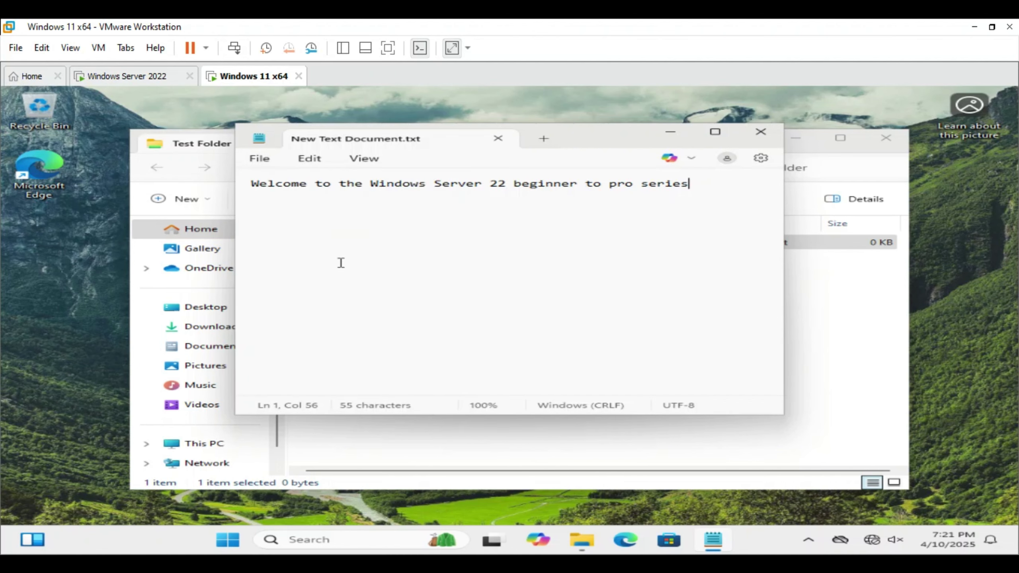
{"action": "left_click", "coordinate": [760, 132]}
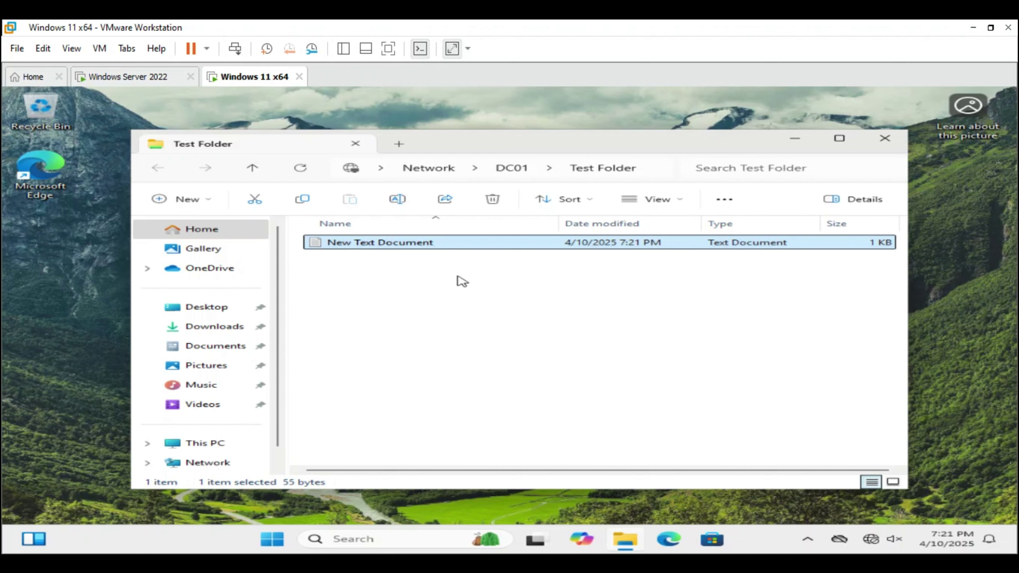
- Try deleting New Text Document, dismiss the access-denied error, and return to the Windows Server 2022 VM
{"action": "right_click", "coordinate": [432, 243]}
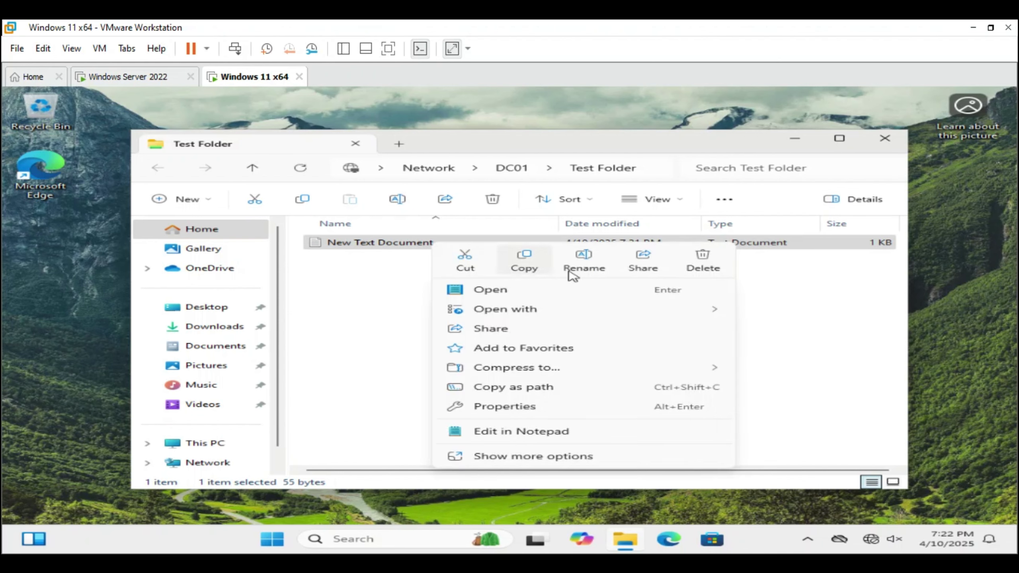
{"action": "left_click", "coordinate": [709, 266]}
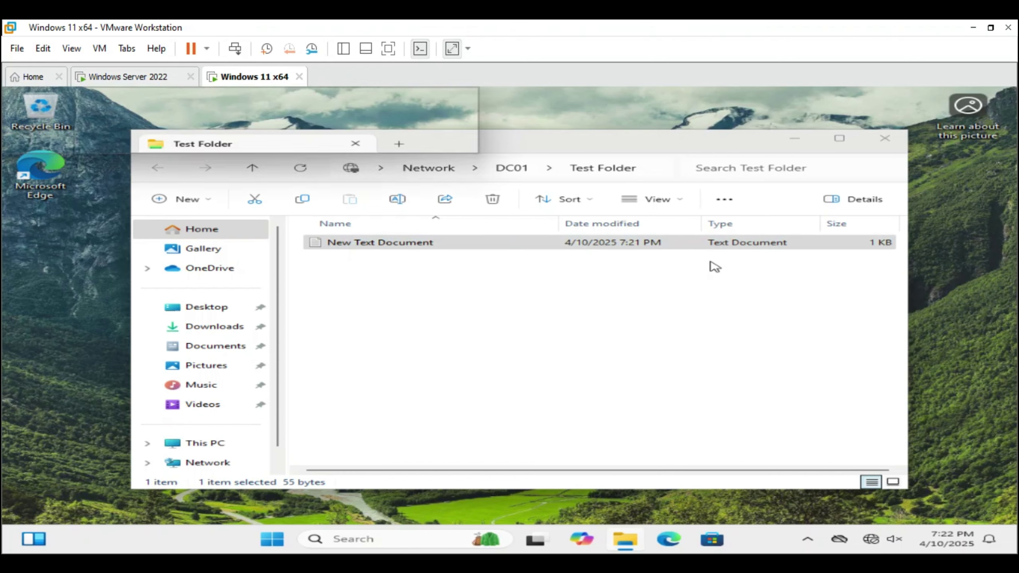
{"action": "left_click", "coordinate": [614, 322]}
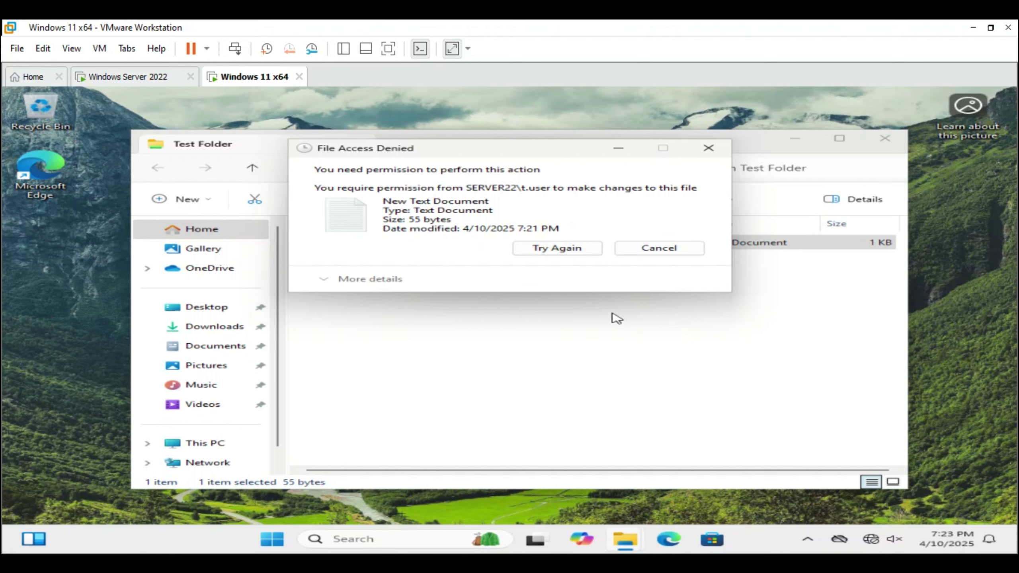
{"action": "left_click", "coordinate": [656, 248]}
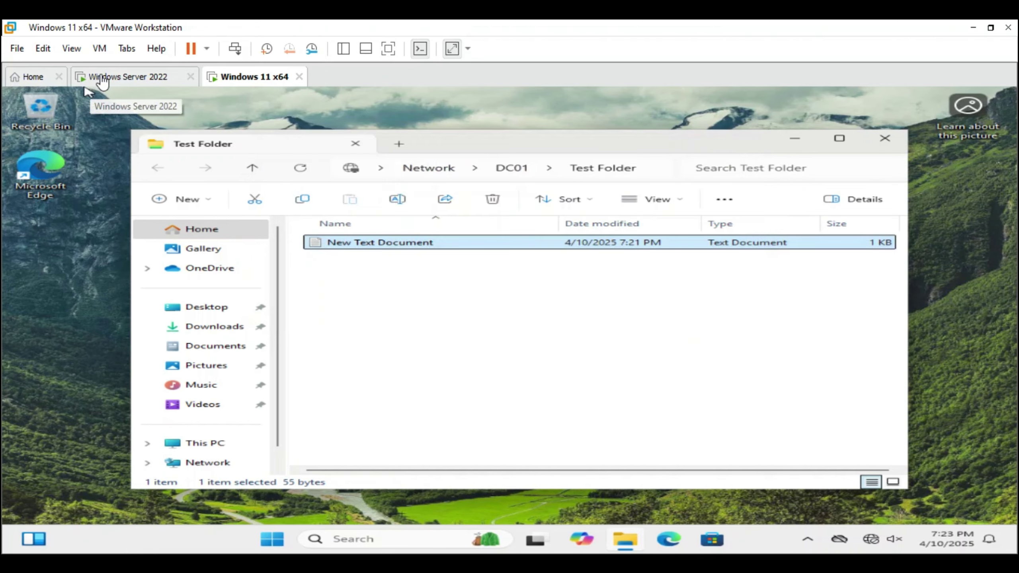
{"action": "left_click", "coordinate": [103, 78]}
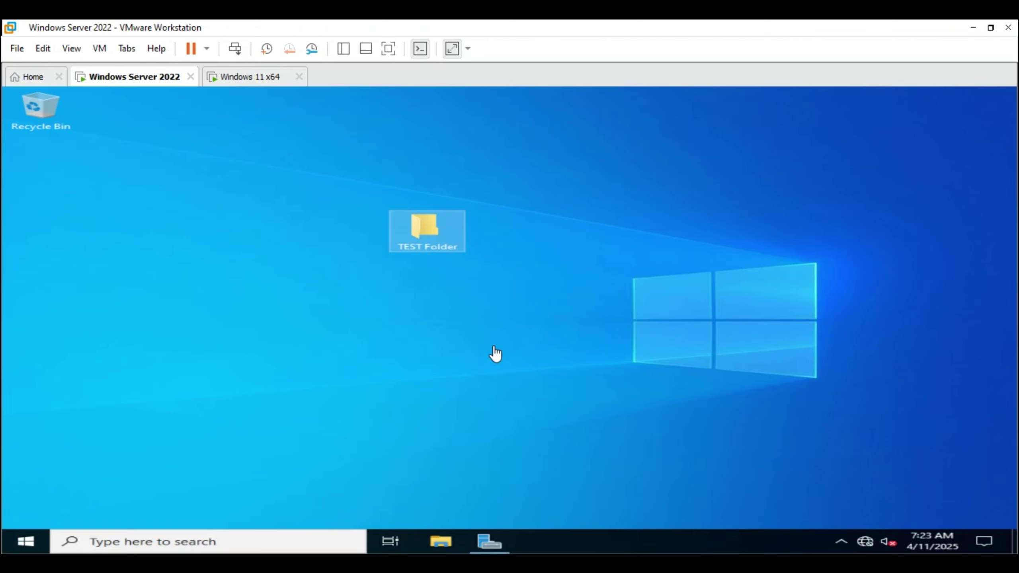